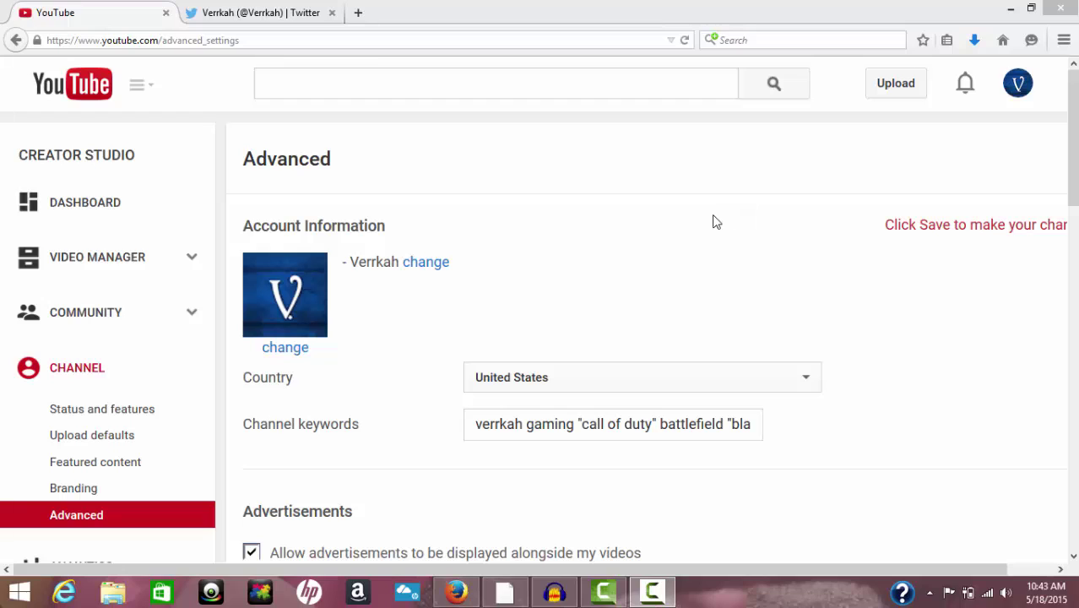
# Bring the browser showing the Channel > Advanced keyword settings into focus.
pyautogui.click(1020, 87)
# Go from the avatar menu through YouTube settings to the account's Advanced page.
pyautogui.click(1021, 87)
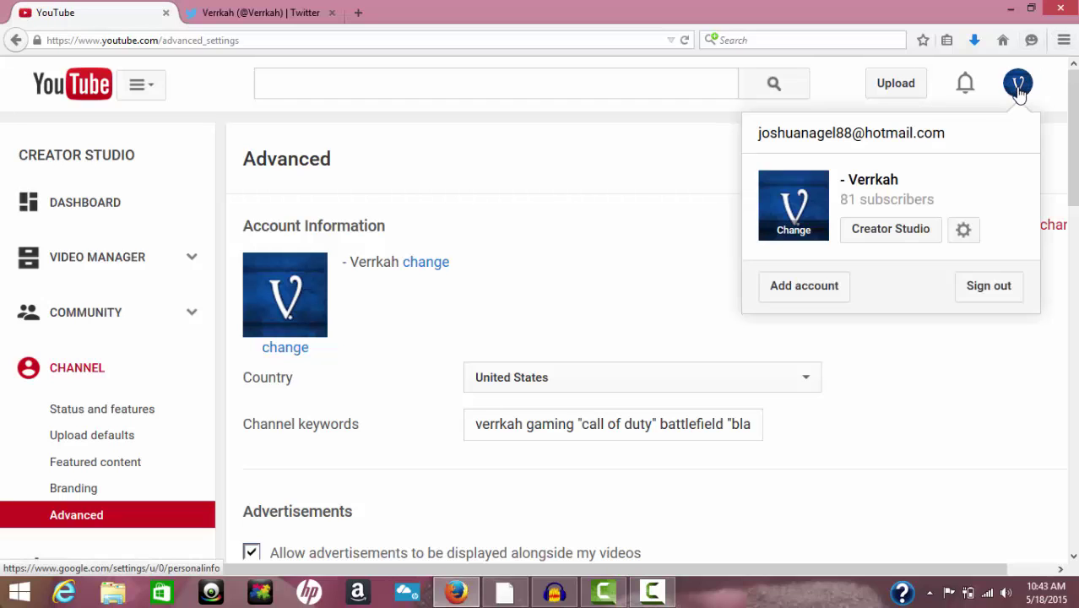
pyautogui.click(972, 237)
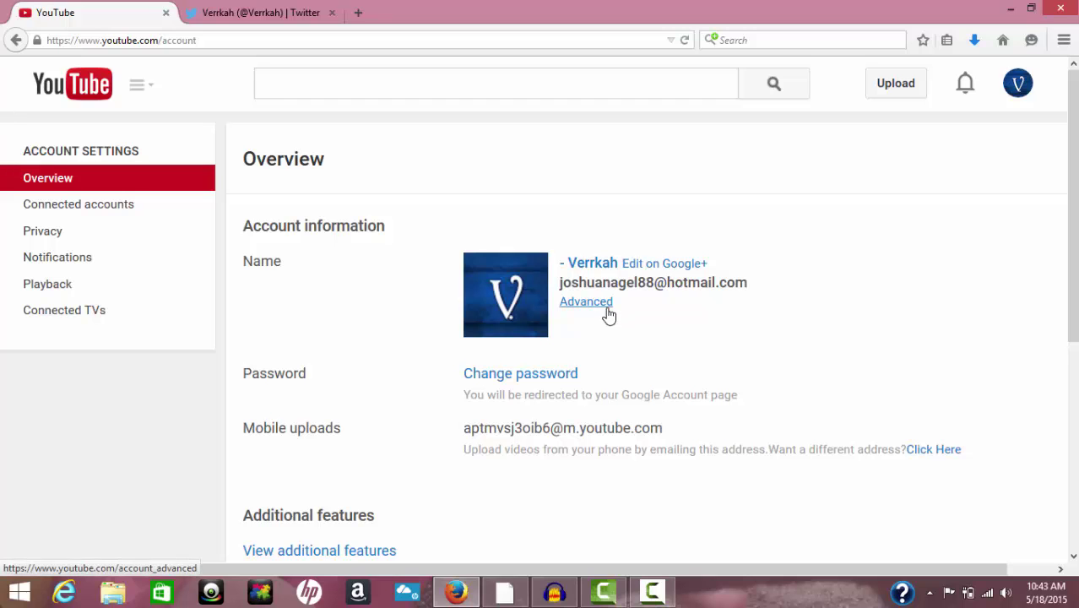
pyautogui.click(607, 310)
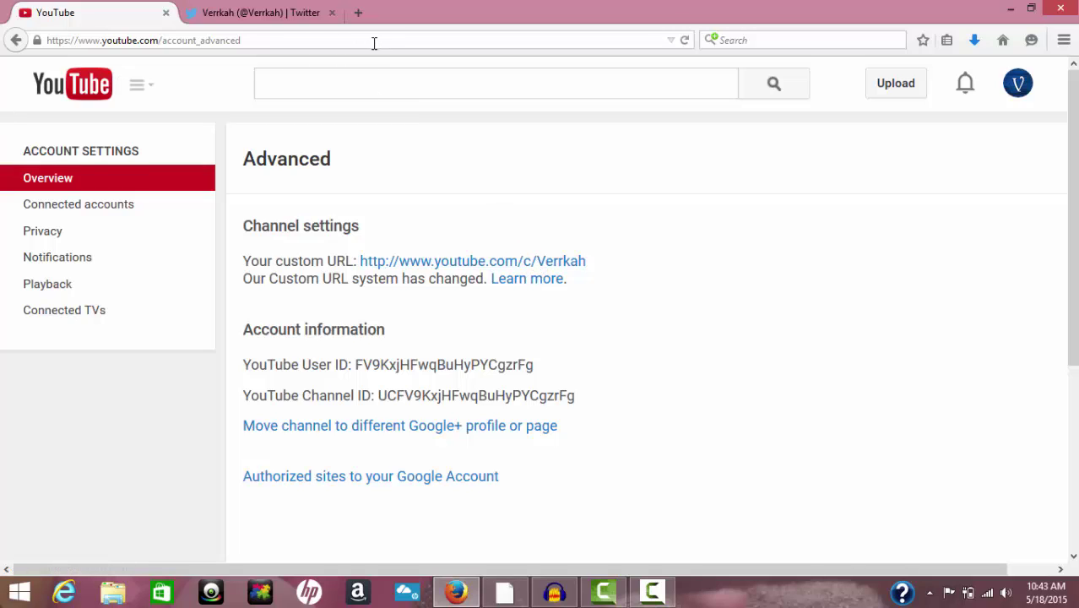
# Load youtube.com/verrkah in the Twitter tab, then return to the first YouTube tab.
pyautogui.click(309, 14)
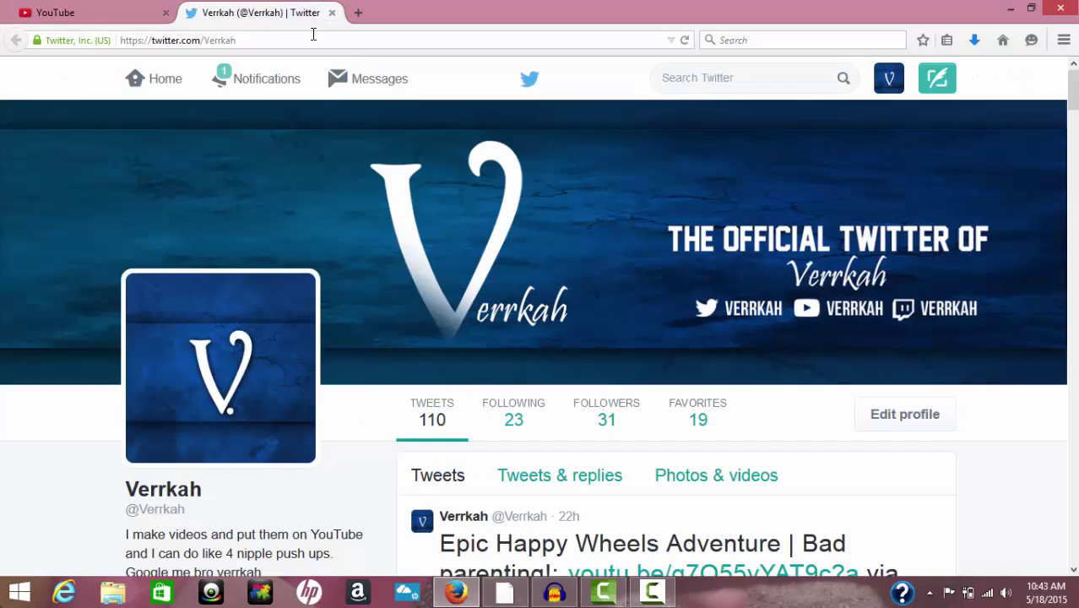
pyautogui.click(313, 40)
pyautogui.write('youtube')
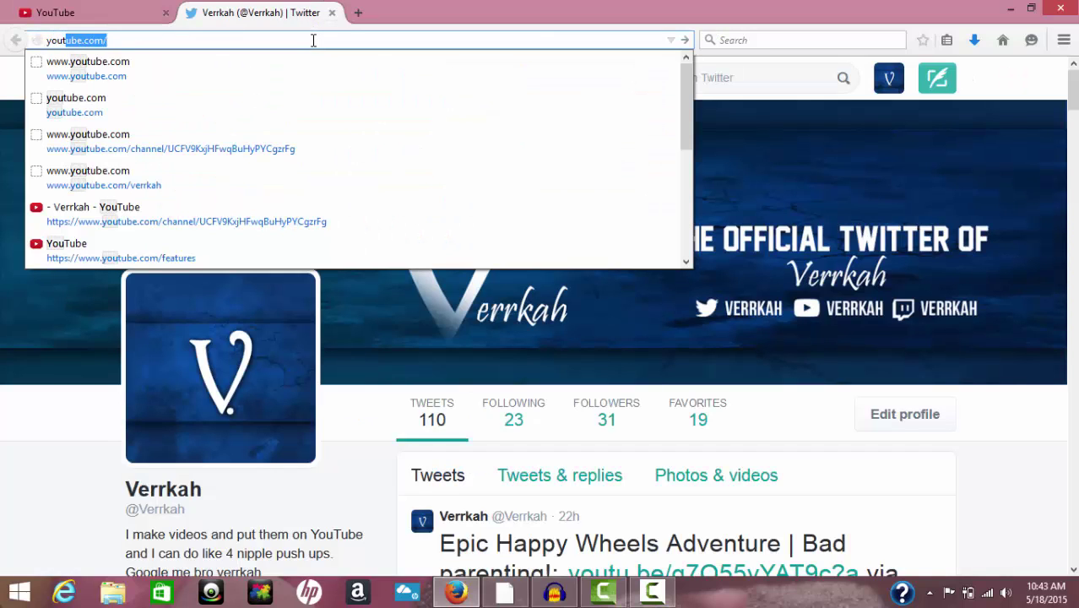
pyautogui.write('.com/')
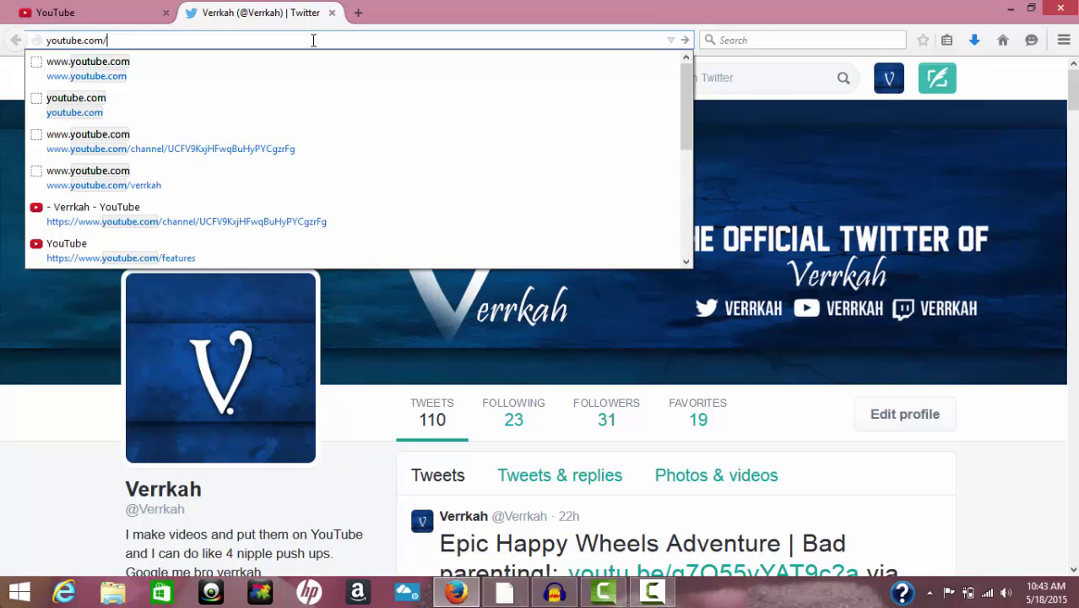
pyautogui.write('verr')
pyautogui.press('BackSpace')
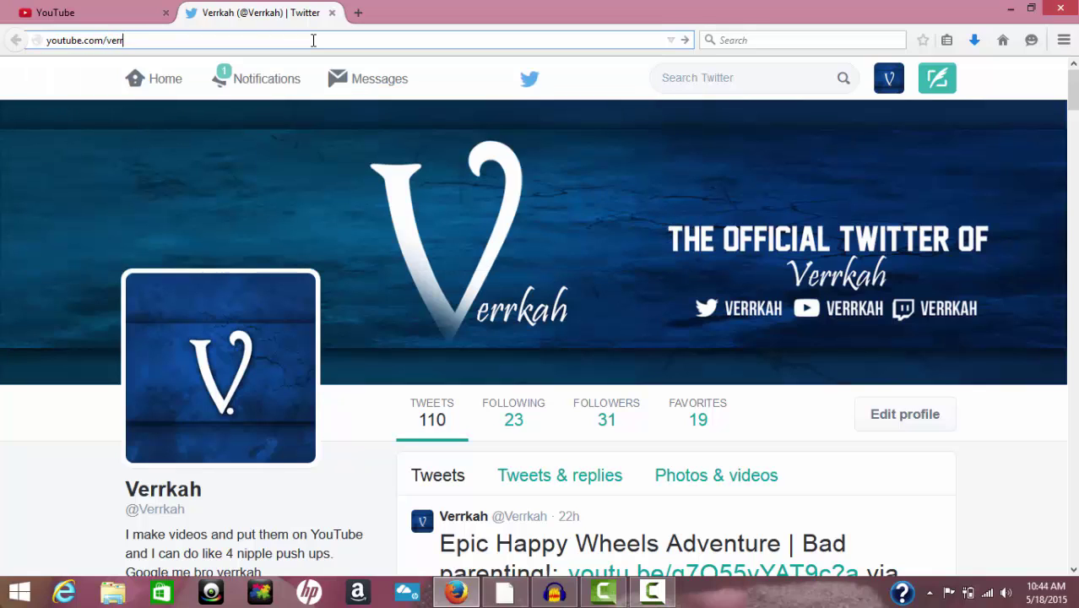
pyautogui.write('kah')
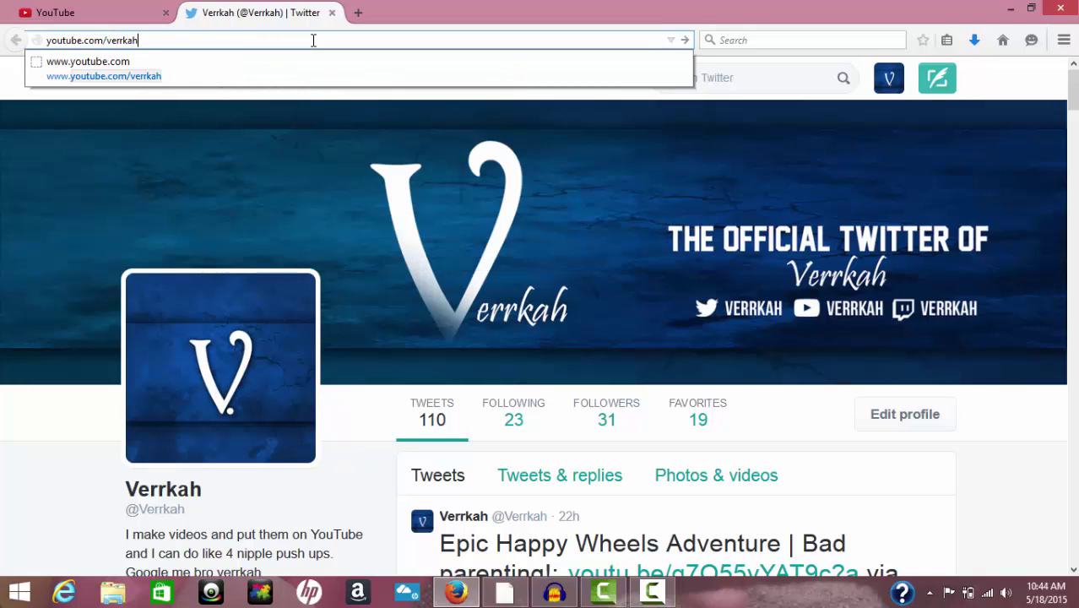
pyautogui.press('Return')
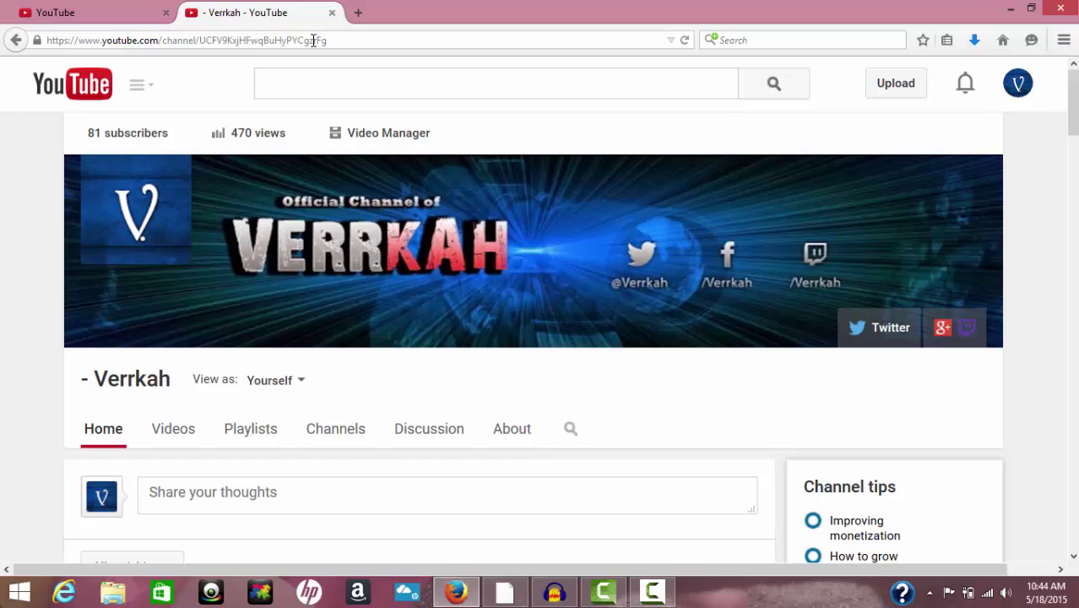
pyautogui.click(44, 12)
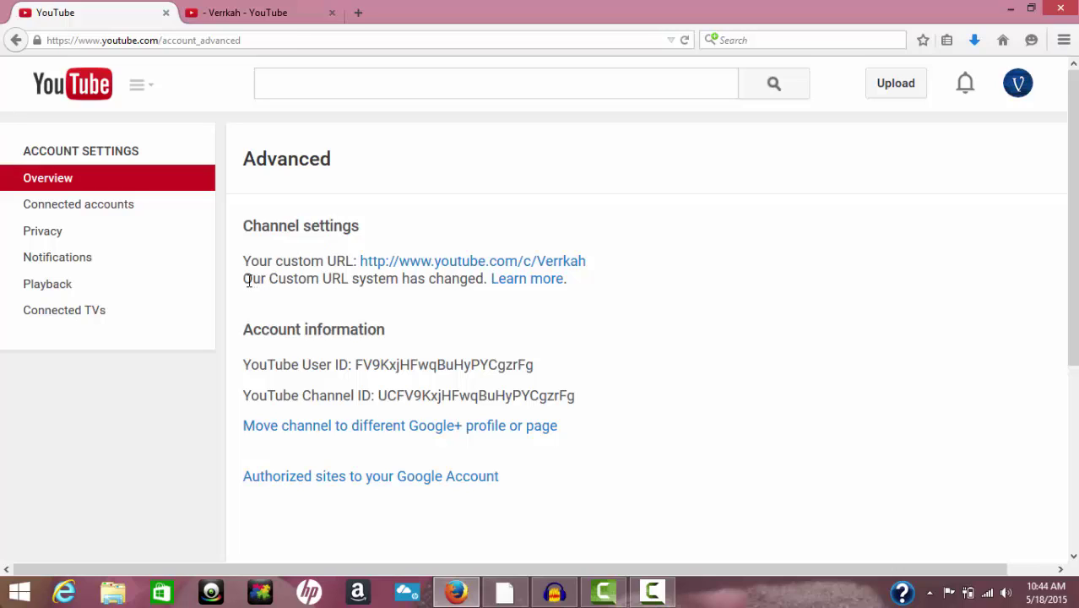
pyautogui.moveTo(253, 279); pyautogui.dragTo(479, 285)
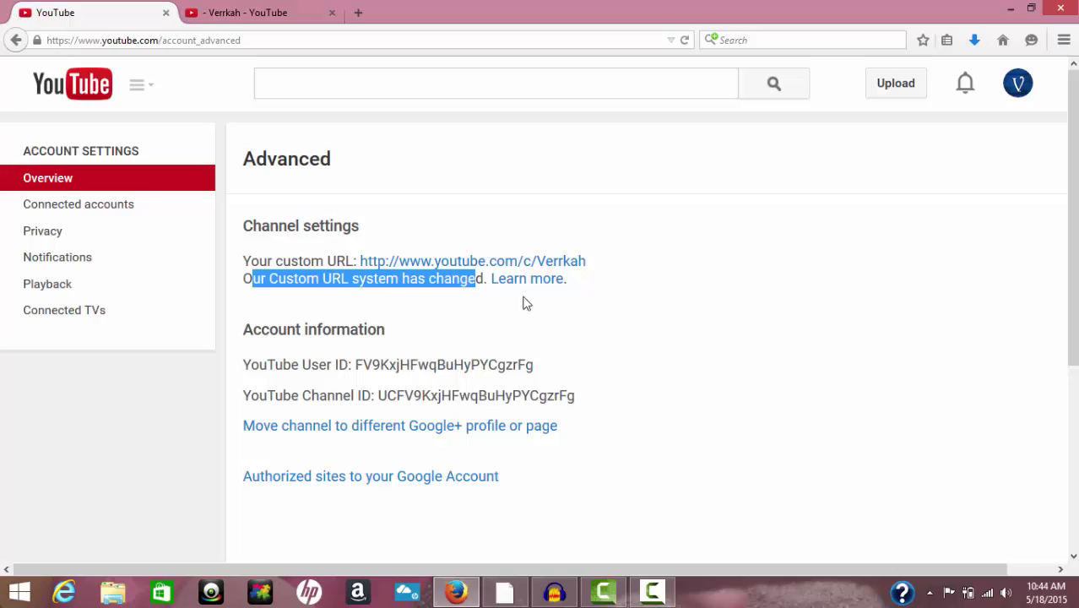
pyautogui.click(575, 338)
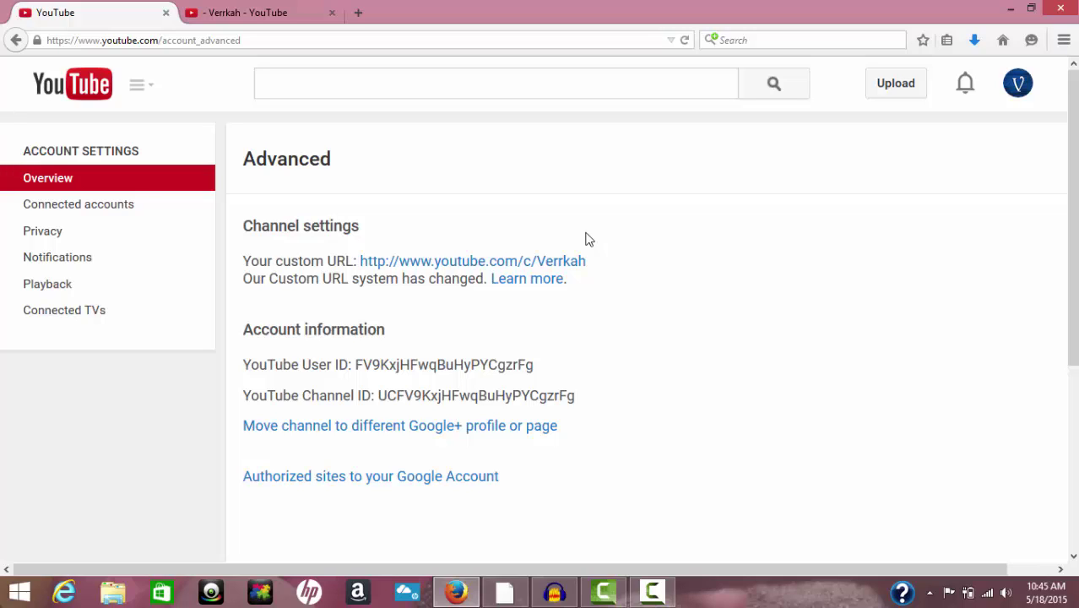
pyautogui.click(498, 95)
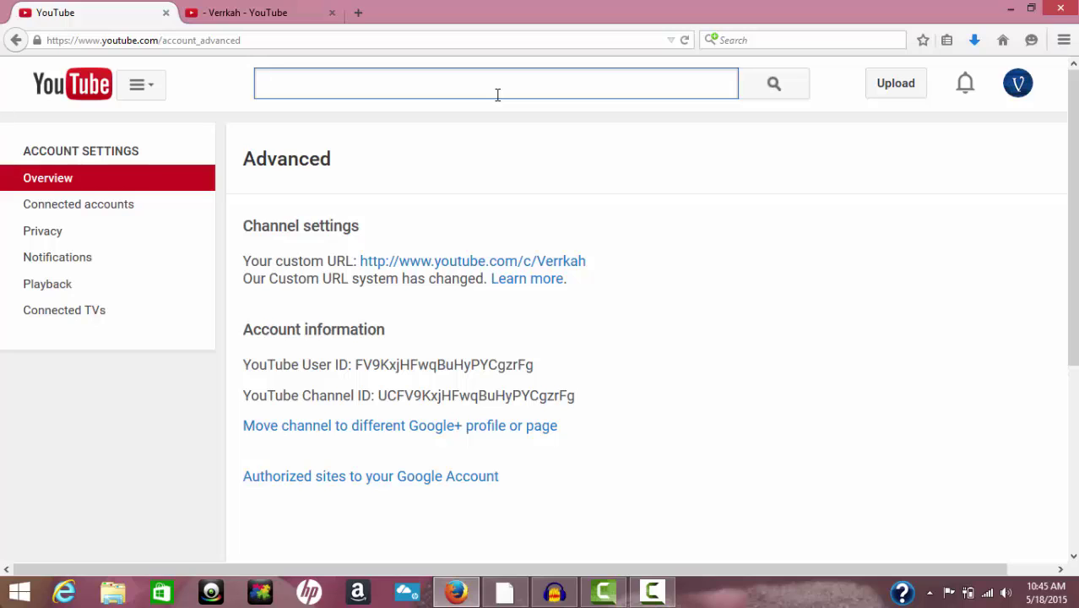
pyautogui.write('ipoop')
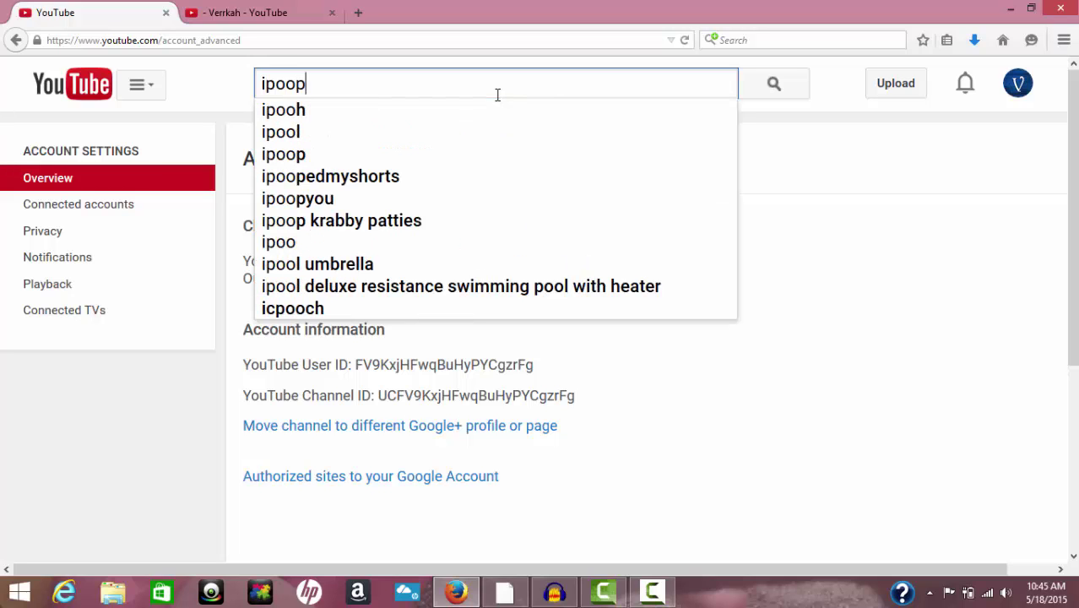
pyautogui.write('edmypants')
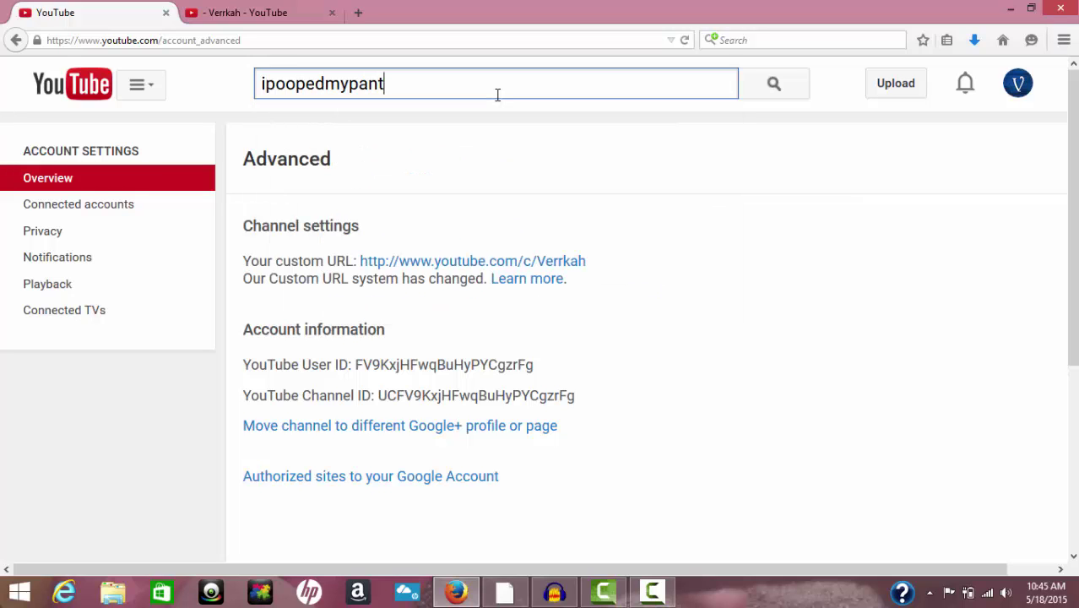
pyautogui.press('BackSpace')
pyautogui.press('BackSpace')
pyautogui.press('BackSpace')
pyautogui.press('BackSpace')
pyautogui.press('BackSpace')
pyautogui.press('BackSpace')
pyautogui.press('BackSpace')
pyautogui.press('BackSpace')
pyautogui.press('BackSpace')
pyautogui.press('BackSpace')
pyautogui.press('BackSpace')
pyautogui.press('BackSpace')
pyautogui.press('BackSpace')
pyautogui.press('BackSpace')
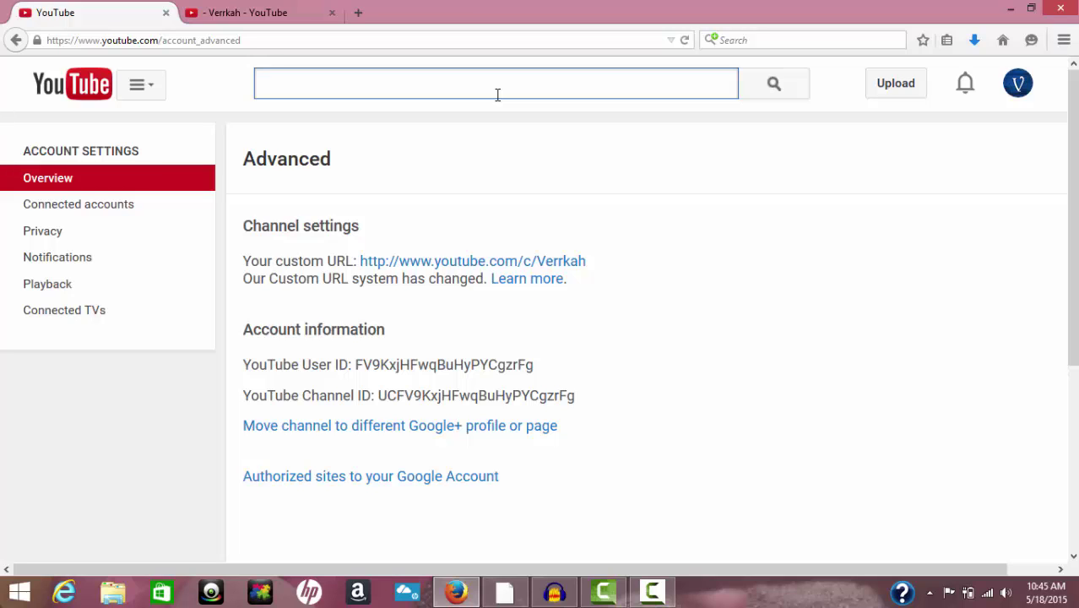
pyautogui.write('epicsni')
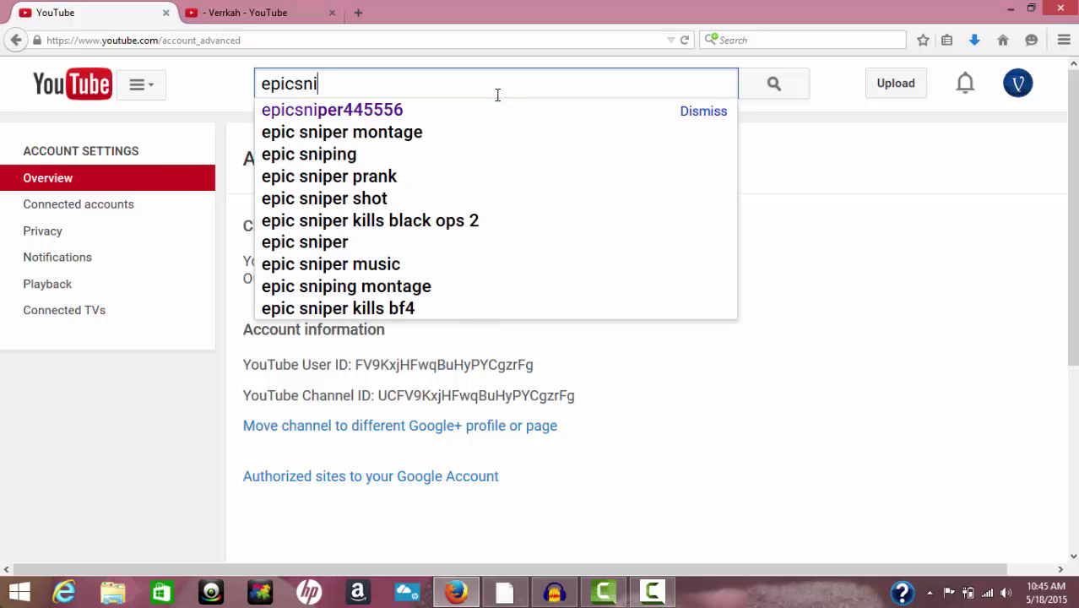
pyautogui.write('per45556')
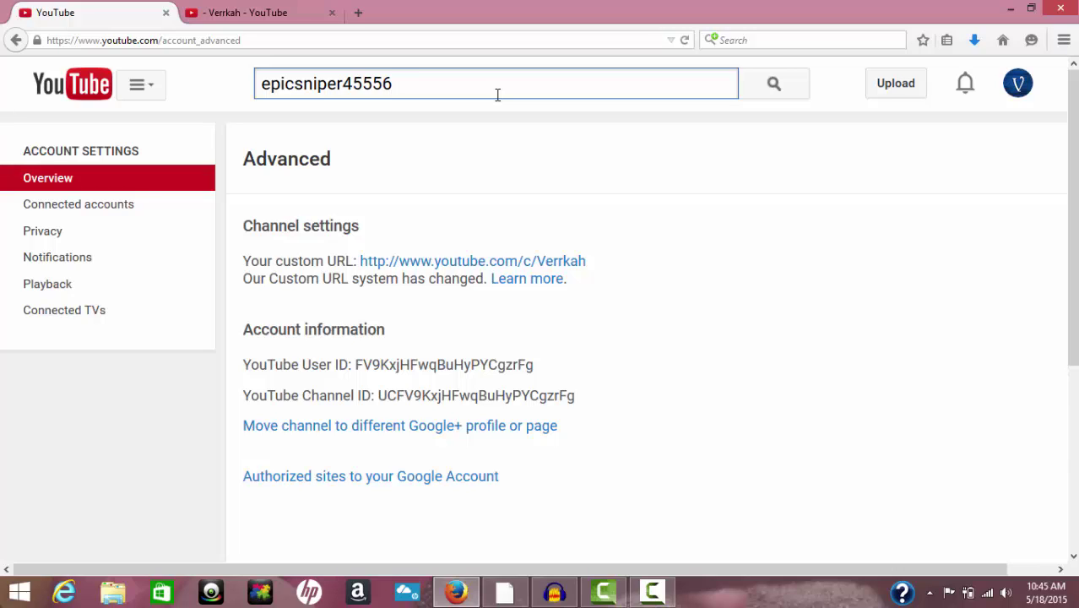
pyautogui.press('BackSpace')
pyautogui.press('BackSpace')
pyautogui.write('6')
pyautogui.press('BackSpace')
pyautogui.press('BackSpace')
pyautogui.press('BackSpace')
pyautogui.press('BackSpace')
pyautogui.press('BackSpace')
pyautogui.press('BackSpace')
pyautogui.press('BackSpace')
pyautogui.press('BackSpace')
pyautogui.press('BackSpace')
pyautogui.press('BackSpace')
pyautogui.press('BackSpace')
pyautogui.press('BackSpace')
pyautogui.press('BackSpace')
pyautogui.press('BackSpace')
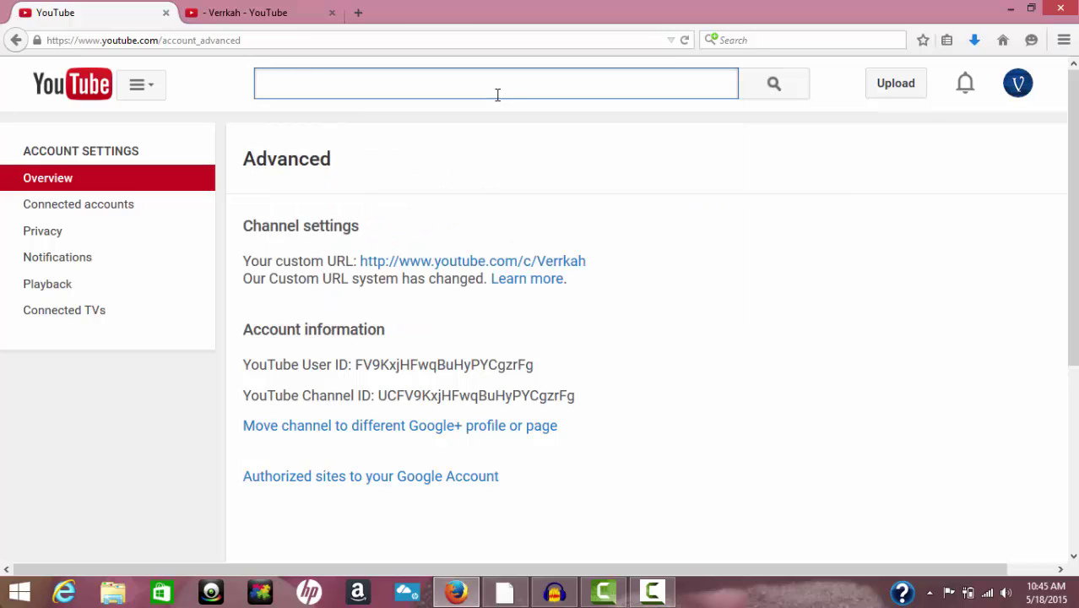
pyautogui.write('epicsteve')
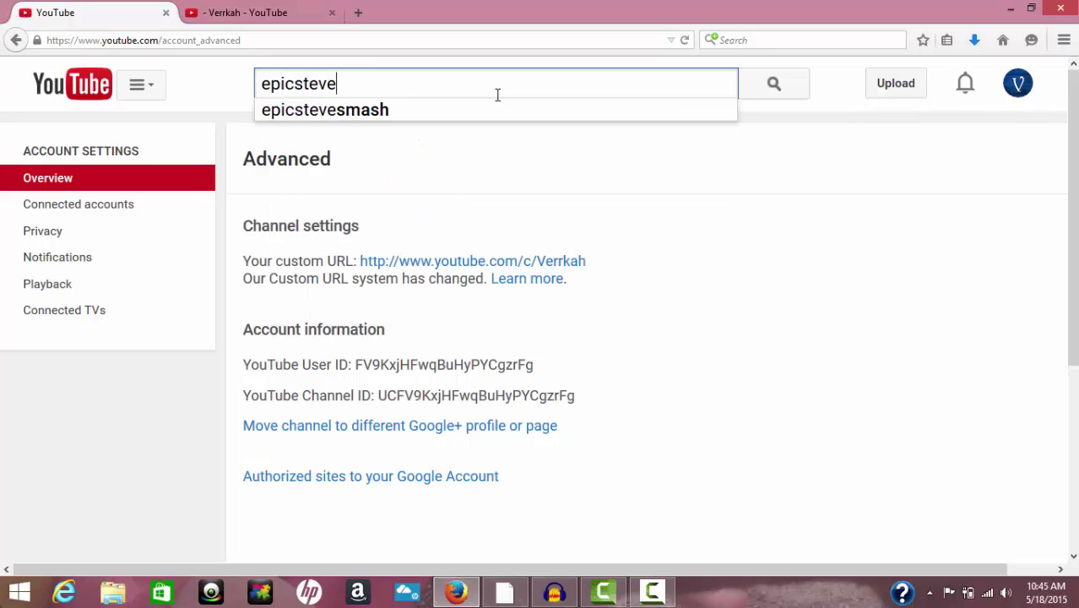
pyautogui.press('BackSpace')
pyautogui.press('BackSpace')
pyautogui.press('BackSpace')
pyautogui.press('BackSpace')
pyautogui.press('BackSpace')
pyautogui.press('BackSpace')
pyautogui.press('BackSpace')
pyautogui.press('BackSpace')
pyautogui.press('BackSpace')
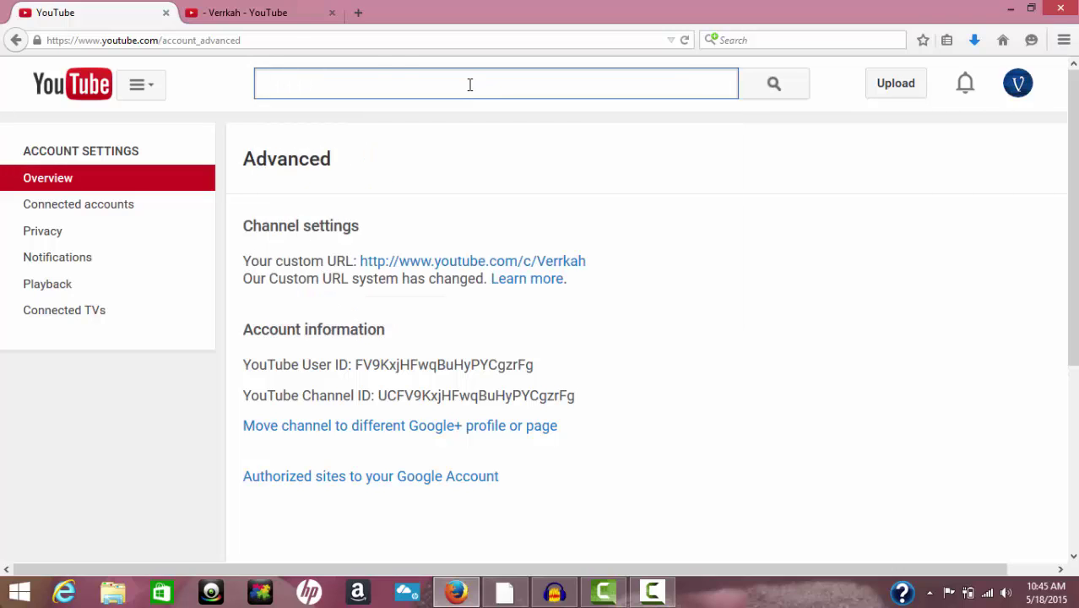
pyautogui.click(278, 12)
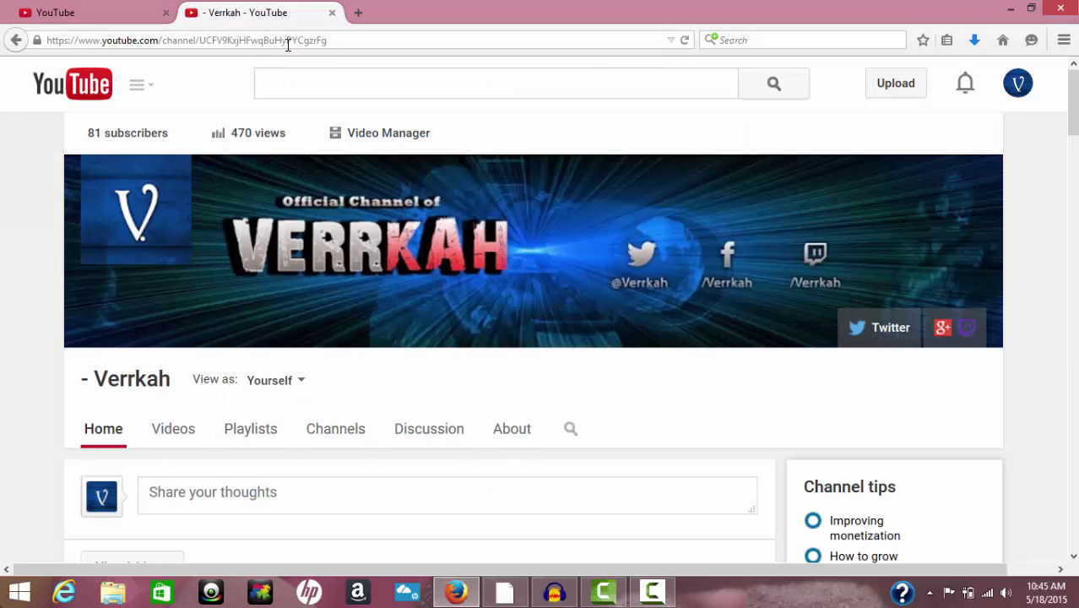
# Clear the mistyped address and open Video Manager listing the channel's 12 videos.
pyautogui.click(288, 44)
pyautogui.write('youtubec')
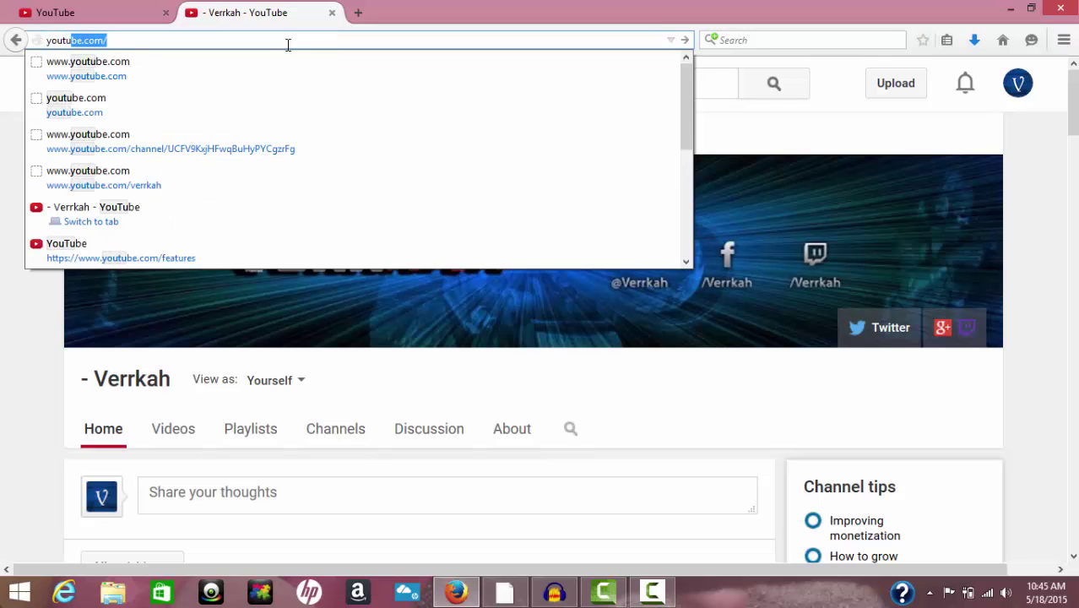
pyautogui.write('.com')
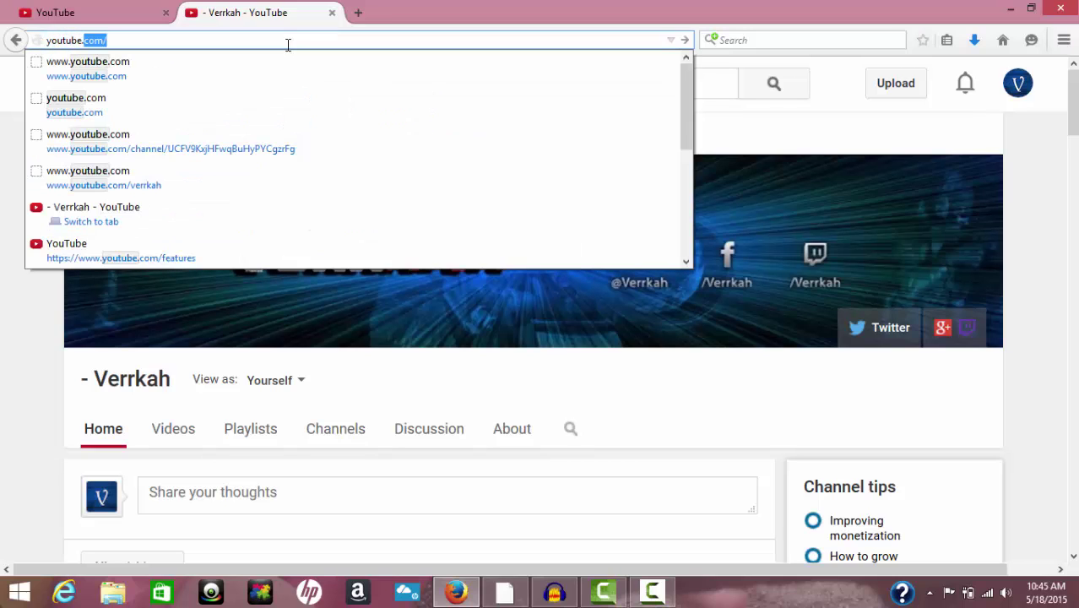
pyautogui.write('.epicste')
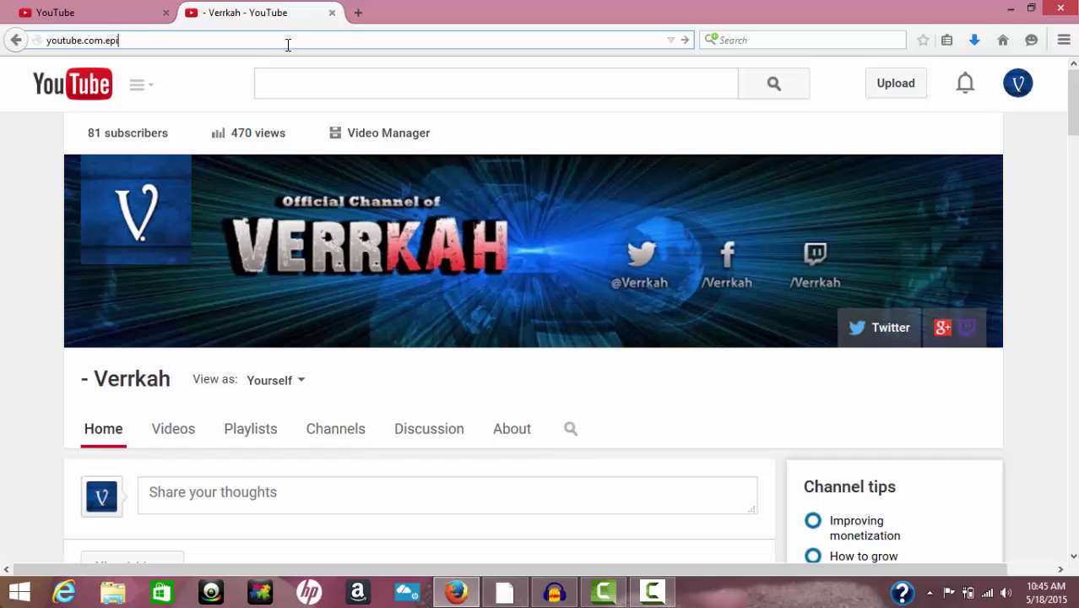
pyautogui.write('ve')
pyautogui.press('BackSpace')
pyautogui.press('BackSpace')
pyautogui.press('BackSpace')
pyautogui.press('BackSpace')
pyautogui.press('BackSpace')
pyautogui.press('BackSpace')
pyautogui.press('BackSpace')
pyautogui.press('BackSpace')
pyautogui.press('BackSpace')
pyautogui.press('BackSpace')
pyautogui.press('BackSpace')
pyautogui.press('BackSpace')
pyautogui.press('BackSpace')
pyautogui.press('BackSpace')
pyautogui.press('BackSpace')
pyautogui.press('BackSpace')
pyautogui.press('BackSpace')
pyautogui.press('BackSpace')
pyautogui.press('BackSpace')
pyautogui.press('BackSpace')
pyautogui.press('BackSpace')
pyautogui.click(347, 140)
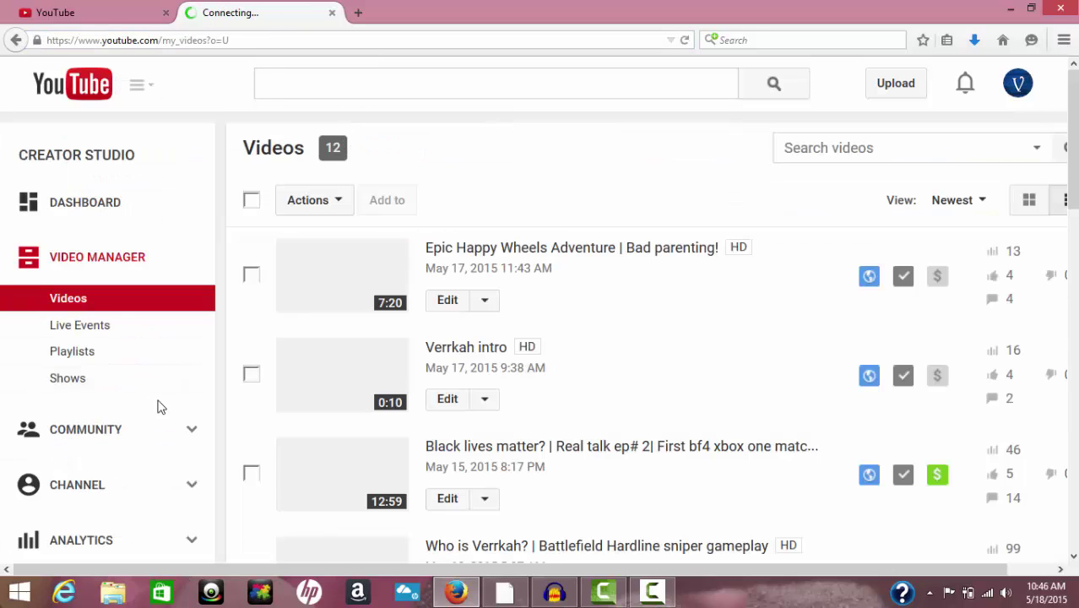
# Open Channel > Advanced, select the 'call of duty' and verrkah keywords, then add a new tab.
pyautogui.click(164, 485)
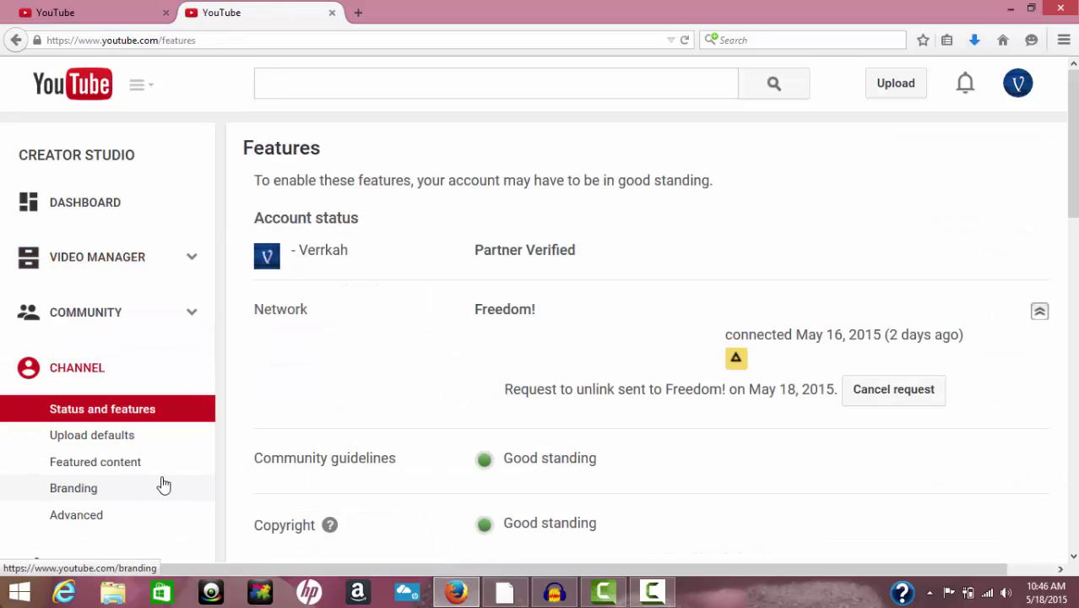
pyautogui.click(92, 525)
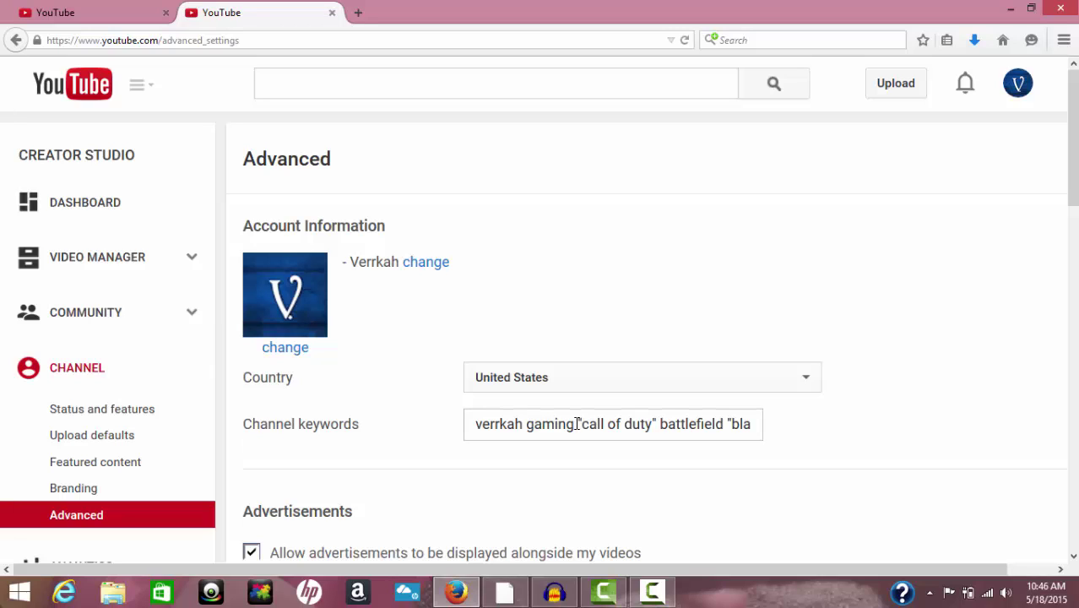
pyautogui.moveTo(577, 424); pyautogui.dragTo(656, 432)
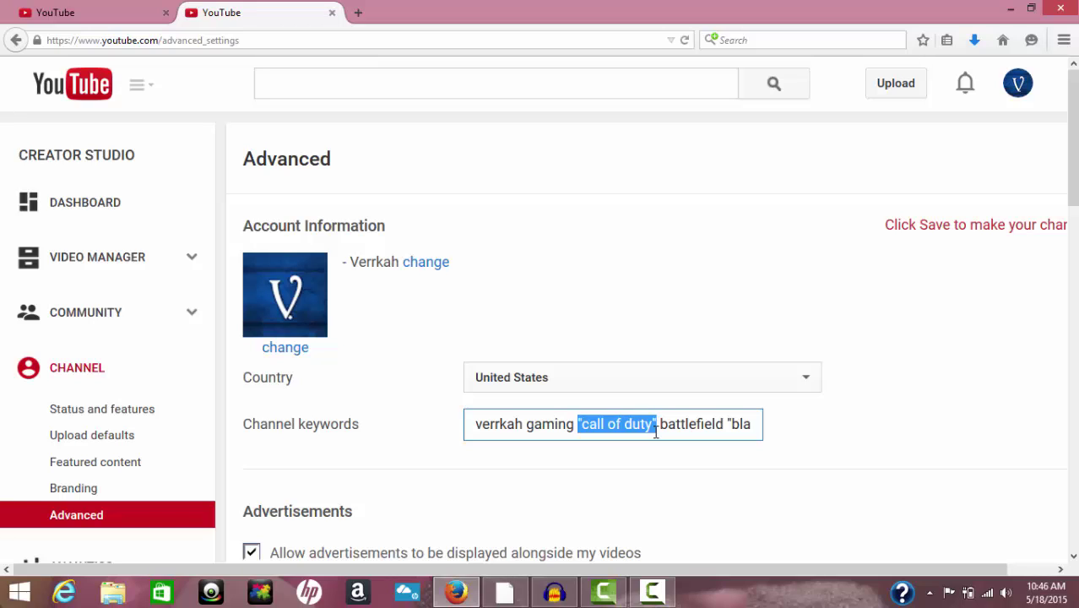
pyautogui.moveTo(523, 426); pyautogui.dragTo(472, 424)
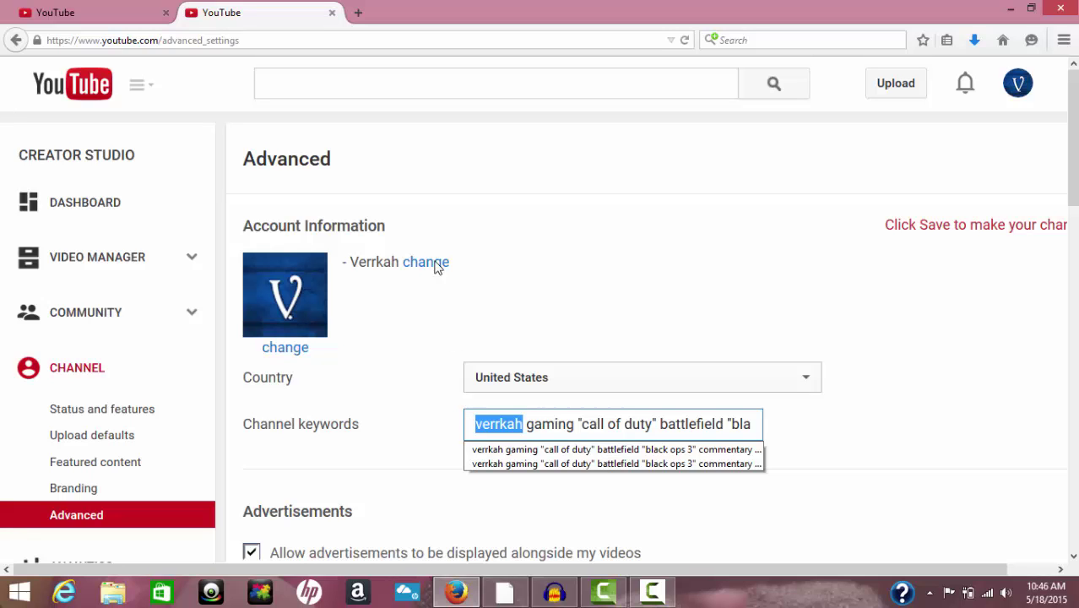
pyautogui.click(353, 21)
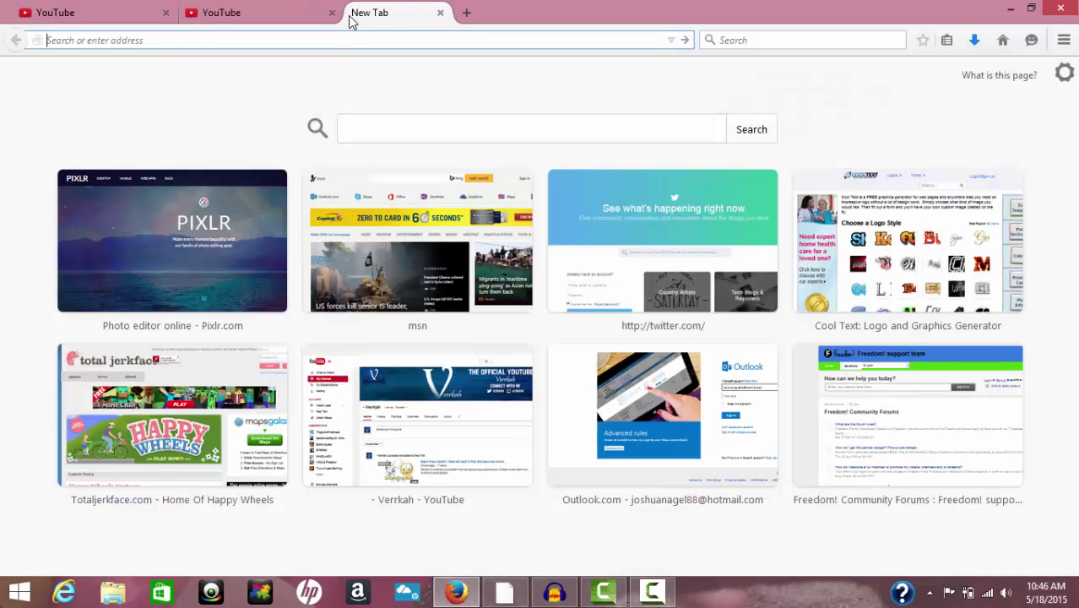
# Google 'verrkah', visit the '- Verrkah - YouTube' result, then close that tab.
pyautogui.write('google.com/')
pyautogui.press('Return')
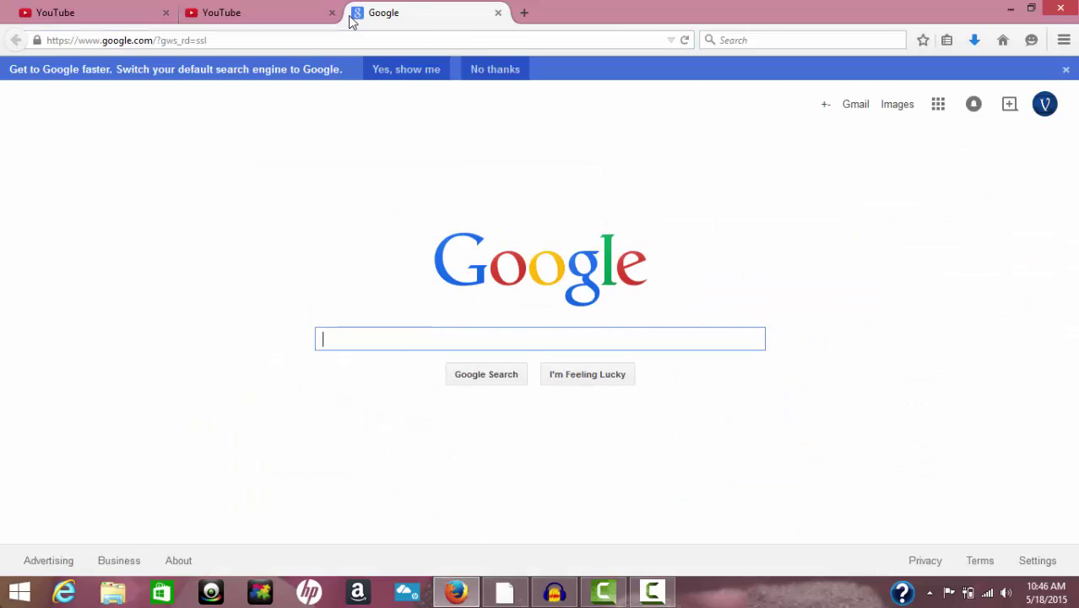
pyautogui.write('verrkah')
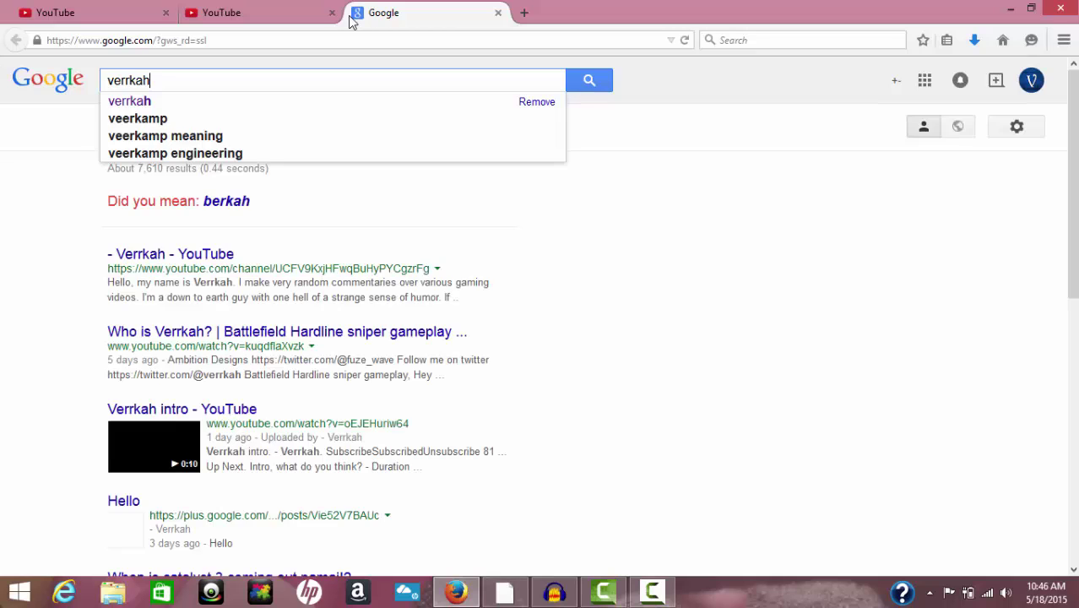
pyautogui.press('Return')
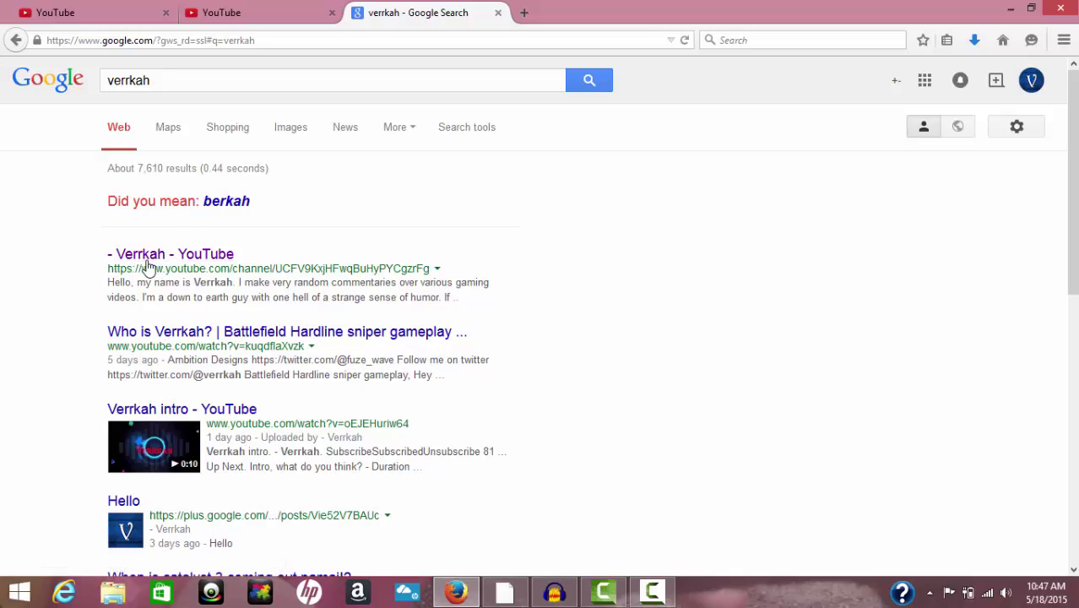
pyautogui.click(147, 266)
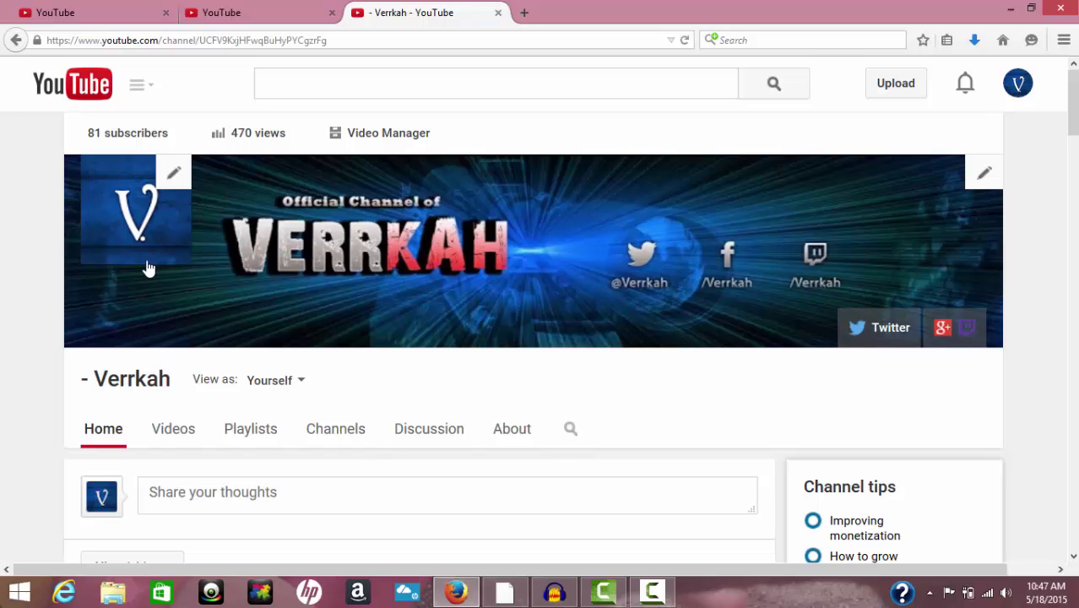
pyautogui.click(498, 13)
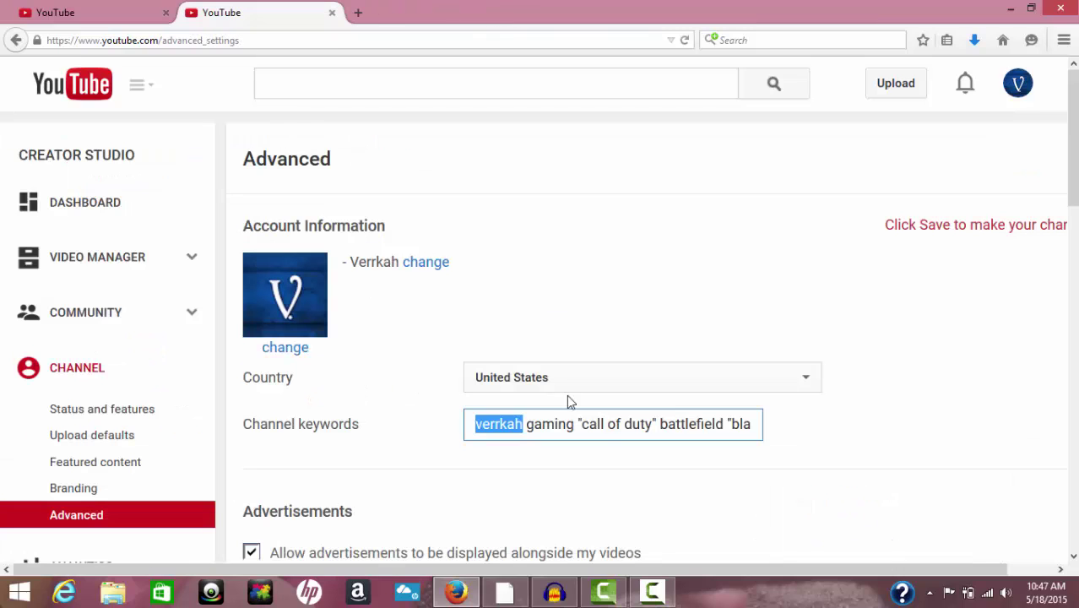
# Add live stream" racism after ps4 at the end of the Channel keywords.
pyautogui.click(525, 424)
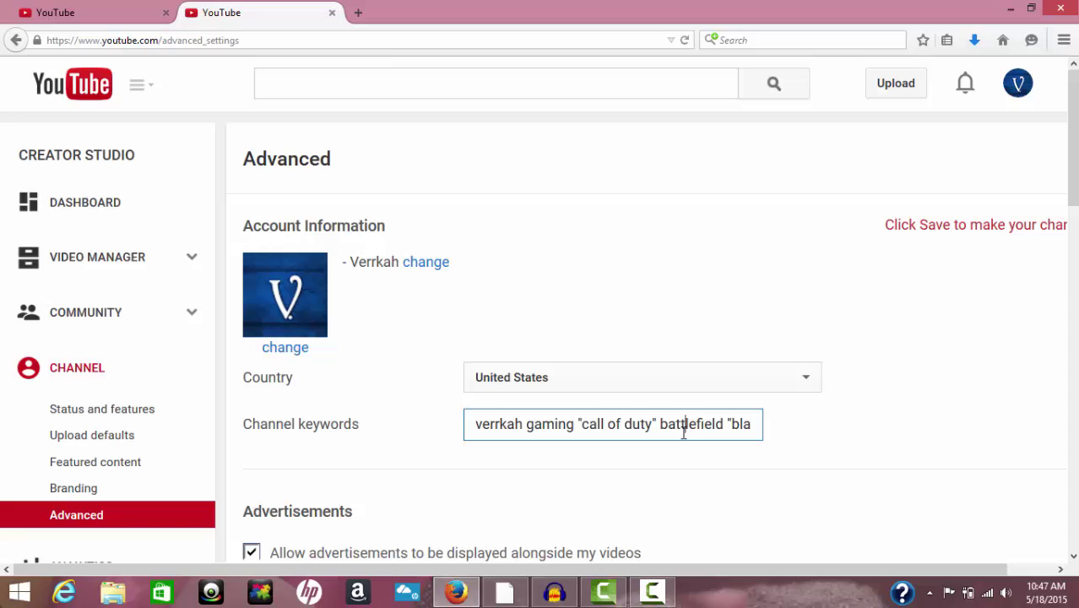
pyautogui.press('Right')
pyautogui.press('Right')
pyautogui.press('Right')
pyautogui.press('Right')
pyautogui.press('Right')
pyautogui.press('Right')
pyautogui.press('Right')
pyautogui.press('Right')
pyautogui.press('Right')
pyautogui.press('Right')
pyautogui.press('Right')
pyautogui.press('Right')
pyautogui.press('Right')
pyautogui.press('Right')
pyautogui.press('Right')
pyautogui.press('Right')
pyautogui.press('Right')
pyautogui.press('Right')
pyautogui.press('Right')
pyautogui.press('Right')
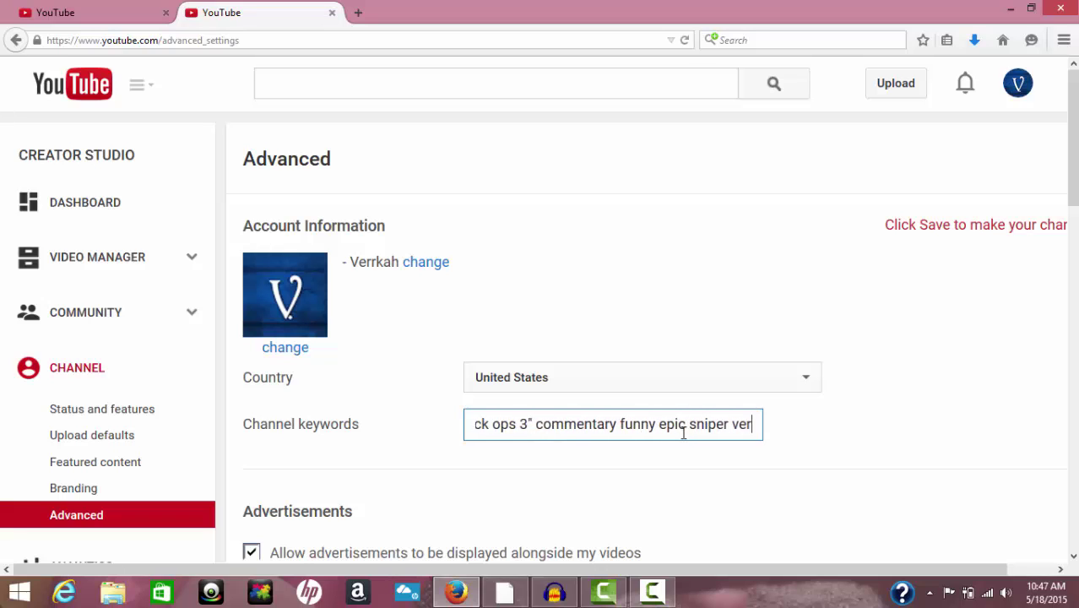
pyautogui.press('Right')
pyautogui.press('Right')
pyautogui.press('Right')
pyautogui.press('Right')
pyautogui.press('Right')
pyautogui.press('Right')
pyautogui.press('Right')
pyautogui.press('Right')
pyautogui.press('Right')
pyautogui.press('Right')
pyautogui.press('Right')
pyautogui.press('Right')
pyautogui.press('Right')
pyautogui.press('Right')
pyautogui.press('Right')
pyautogui.press('Right')
pyautogui.press('Right')
pyautogui.press('Right')
pyautogui.press('Right')
pyautogui.press('Right')
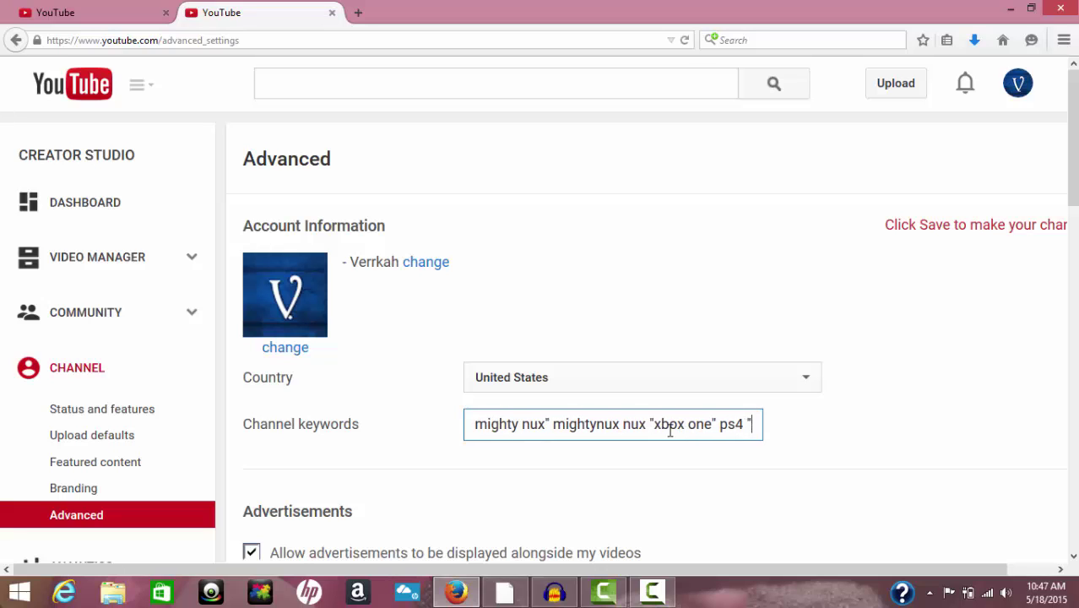
pyautogui.moveTo(648, 425)
pyautogui.mouseDown()
pyautogui.moveTo(550, 419)
pyautogui.moveTo(638, 432)
pyautogui.mouseUp()
pyautogui.click(676, 433)
pyautogui.write('live stream" racism')
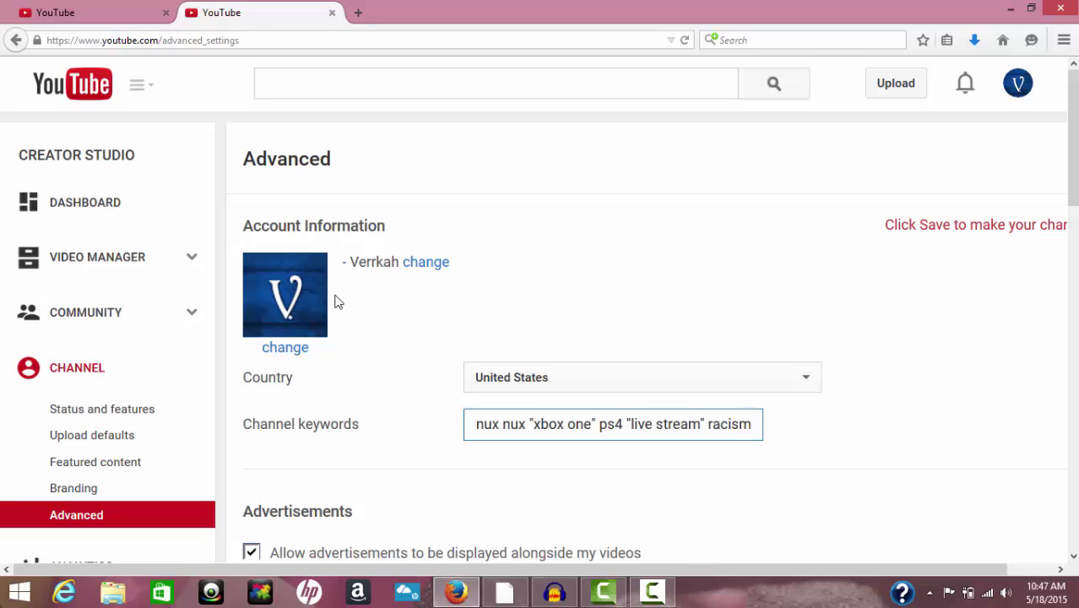
# Switch to Video Manager and scroll through the uploaded videos list.
pyautogui.click(113, 258)
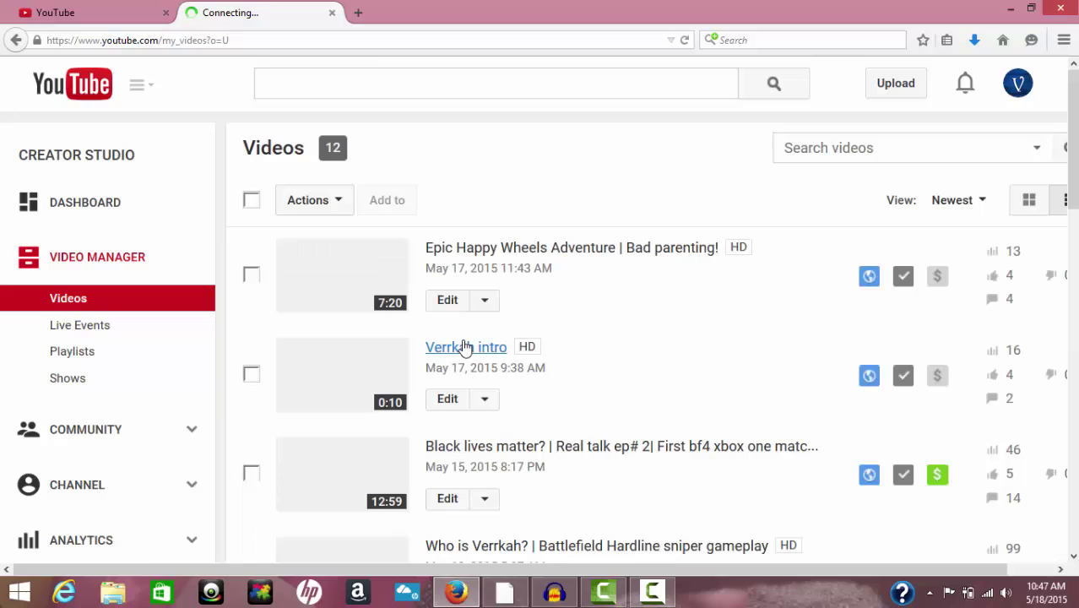
pyautogui.scroll(-3, 464, 347)
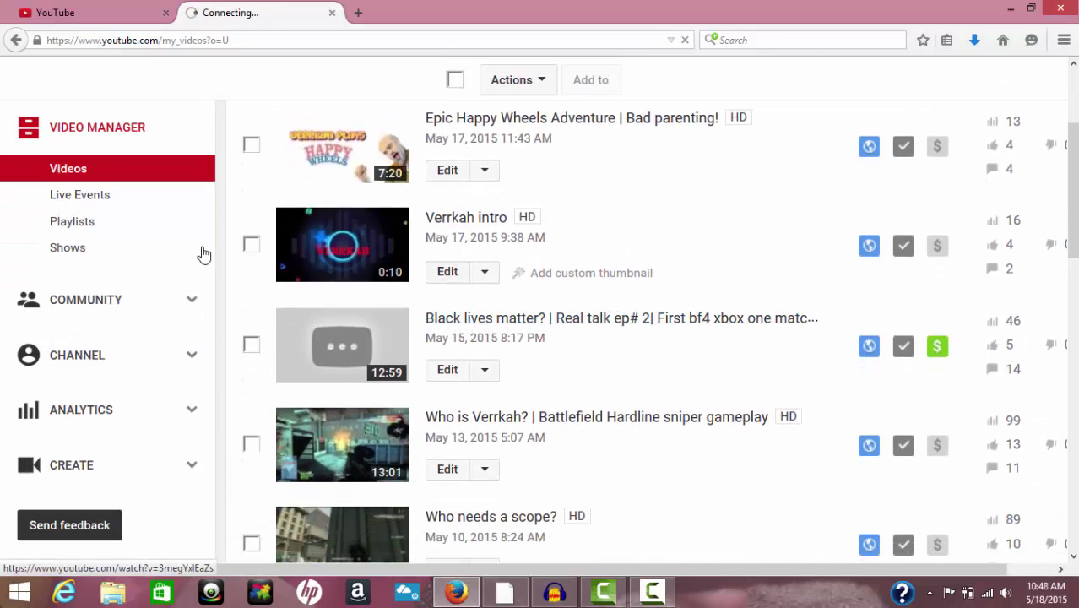
pyautogui.scroll(3, 192, 241)
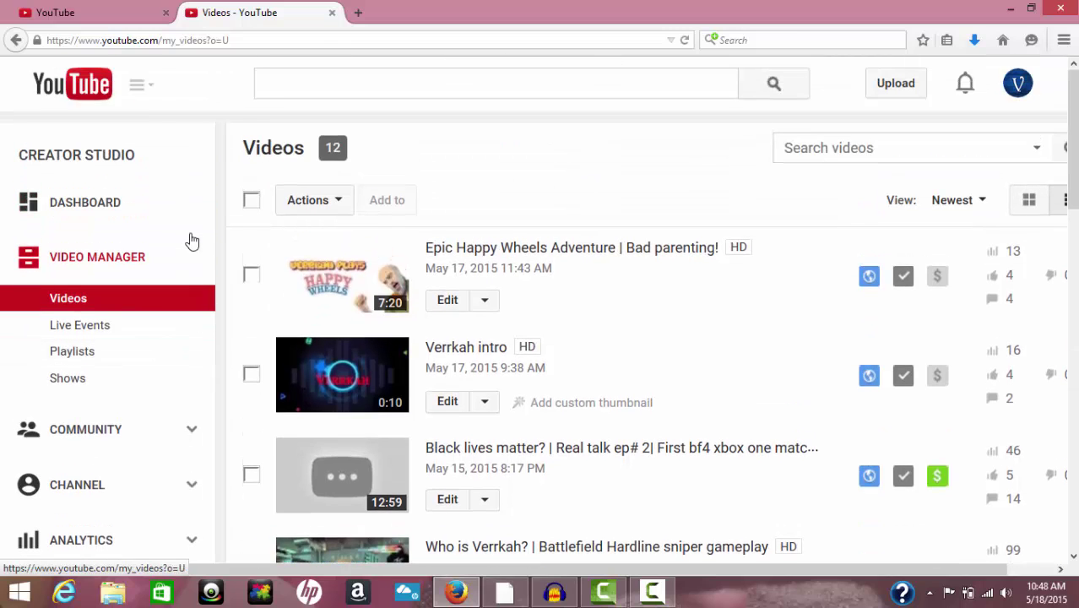
# Open My Channel from the guide menu, scroll its uploads, and add a new tab.
pyautogui.click(138, 87)
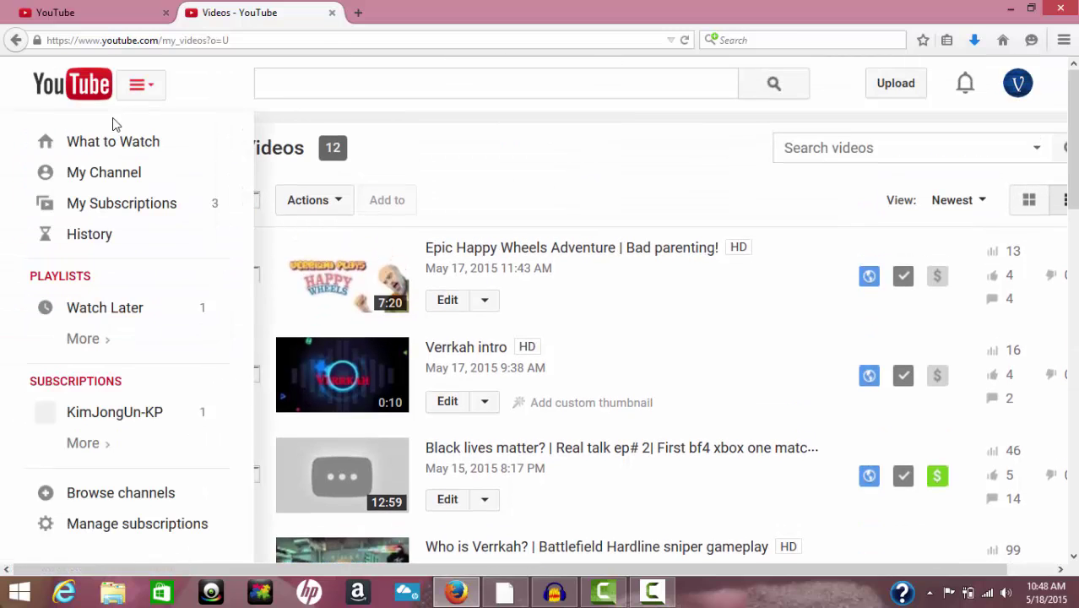
pyautogui.click(107, 171)
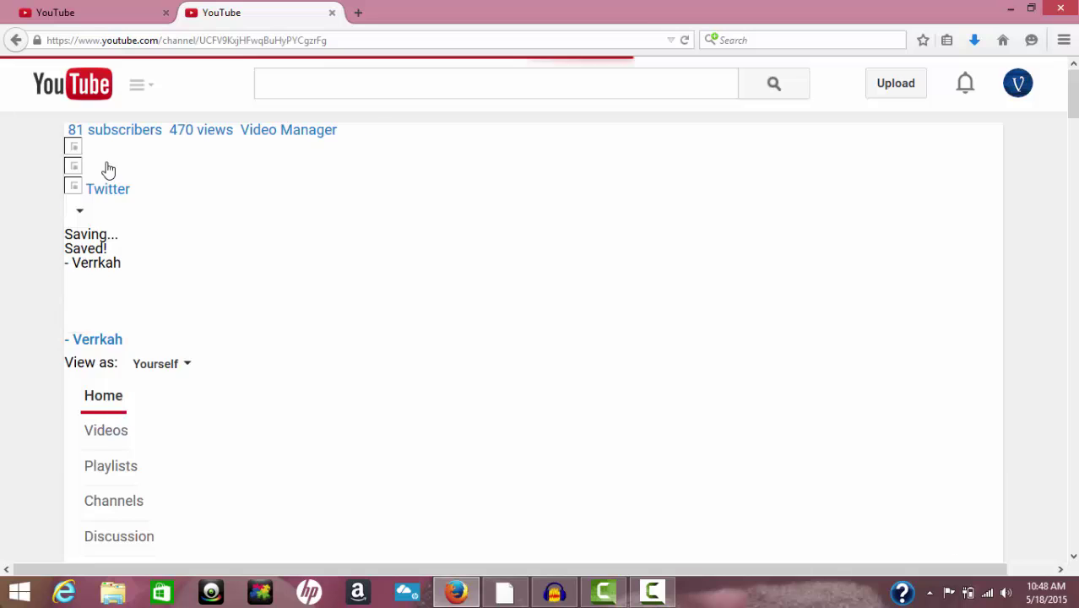
pyautogui.scroll(-5, 108, 170)
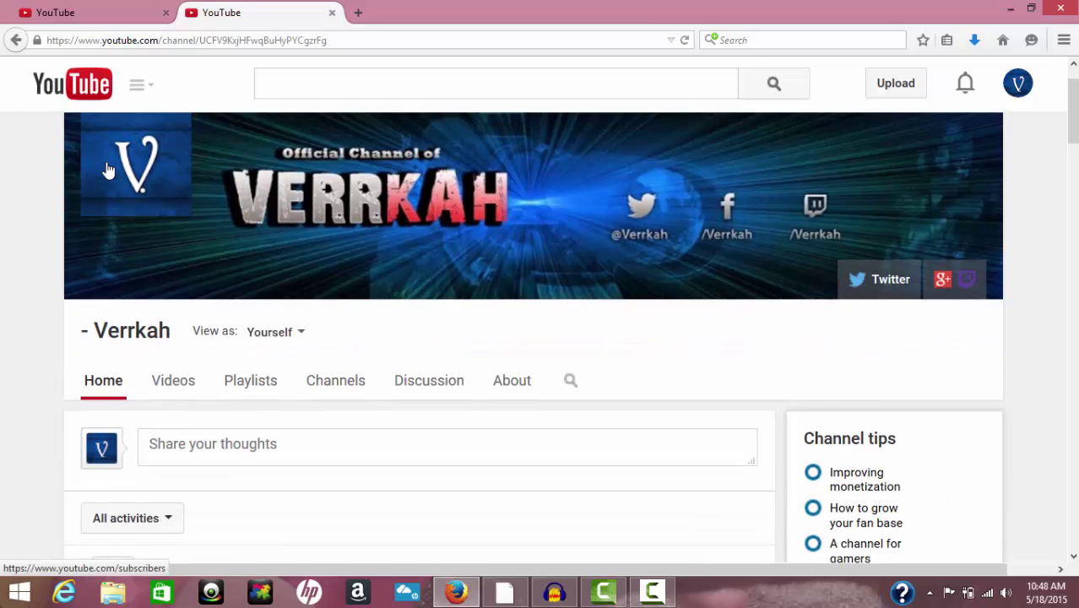
pyautogui.scroll(-4, 108, 172)
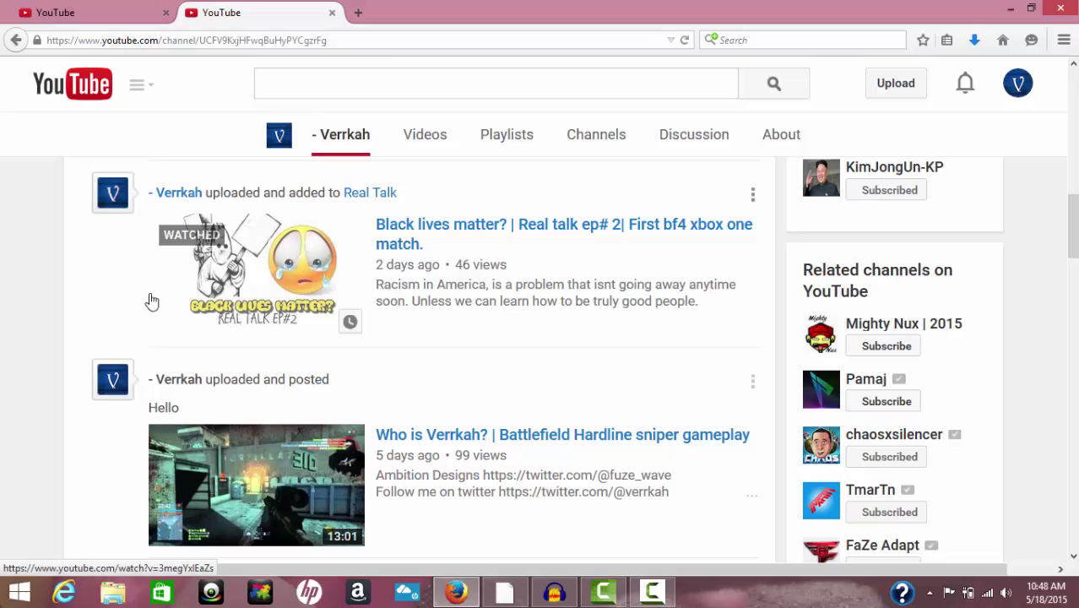
pyautogui.click(359, 12)
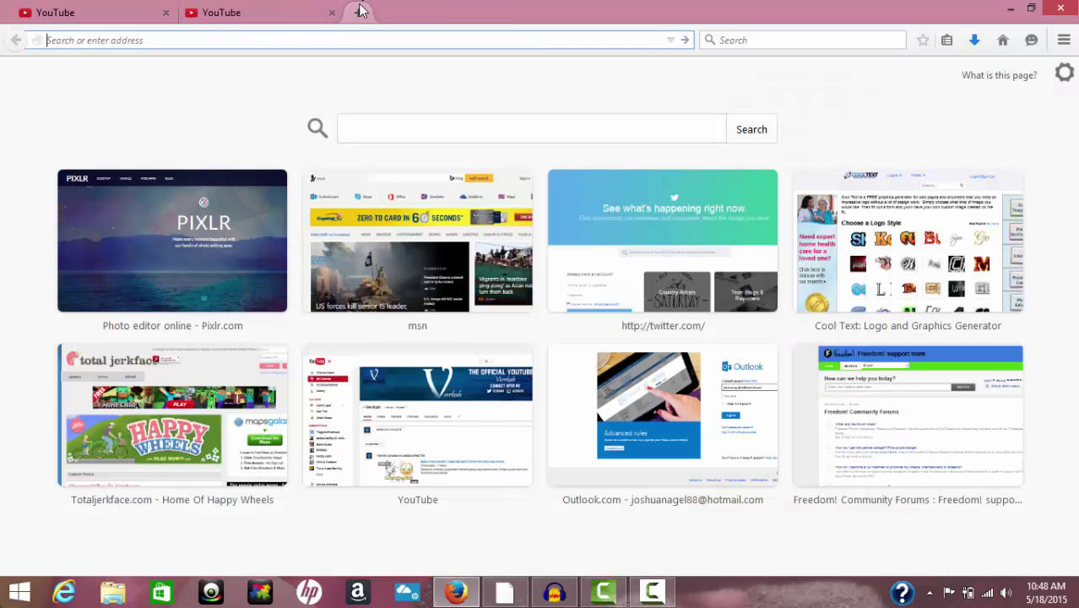
# Go to pixlr.com and launch the Pixlr Editor web app, reloading when it is overloaded.
pyautogui.write('pixlr.com/')
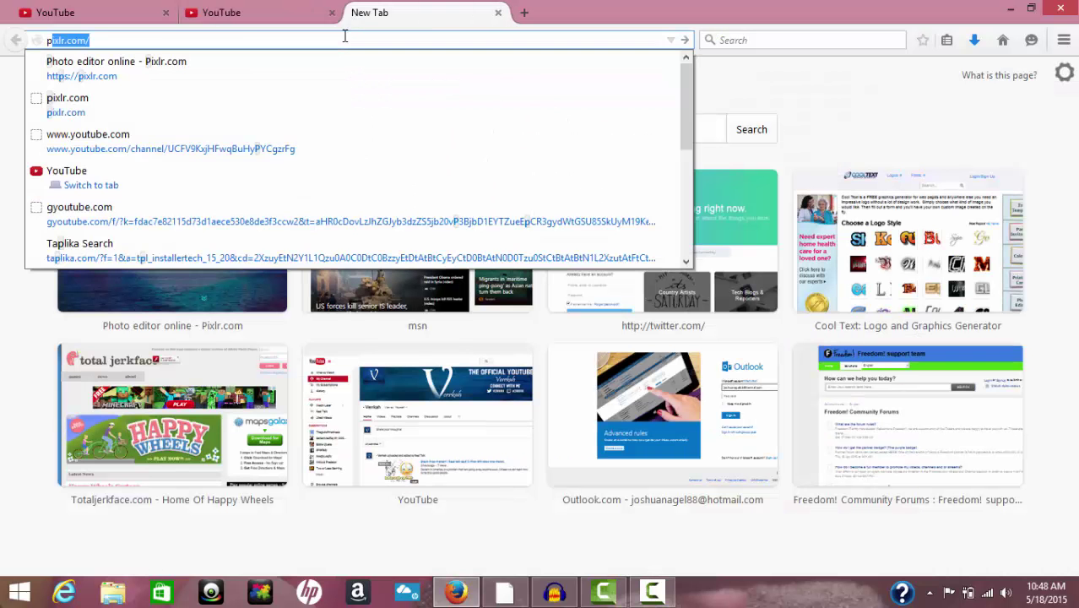
pyautogui.press('Return')
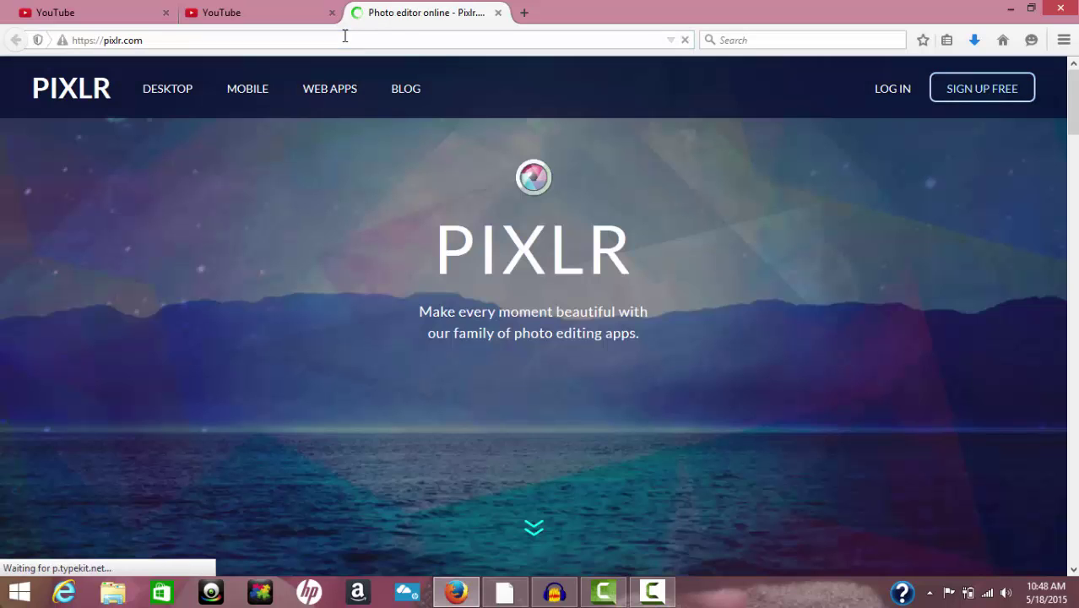
pyautogui.click(546, 523)
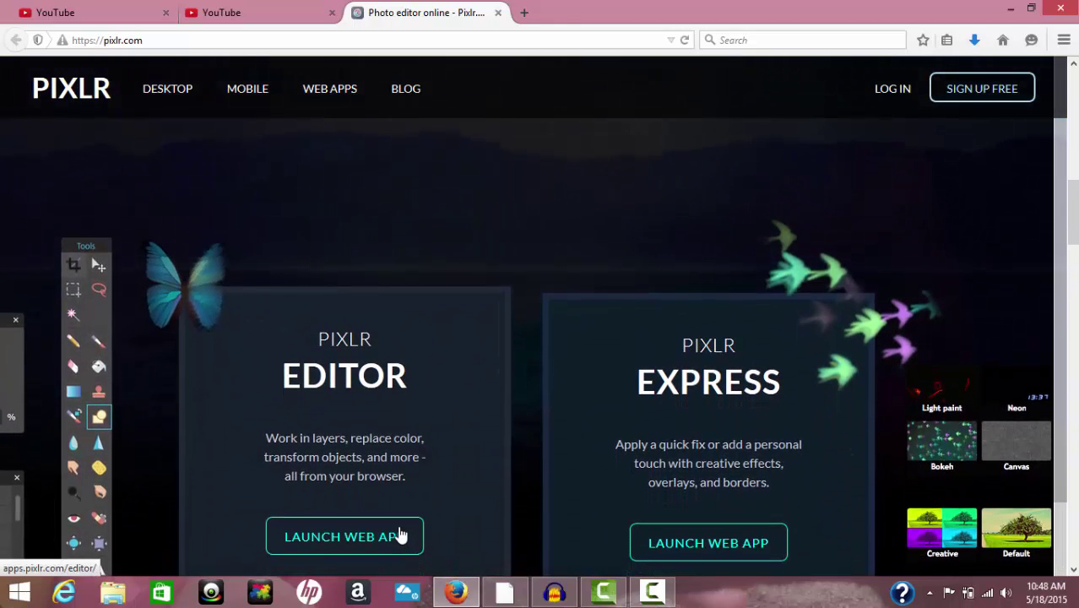
pyautogui.click(401, 535)
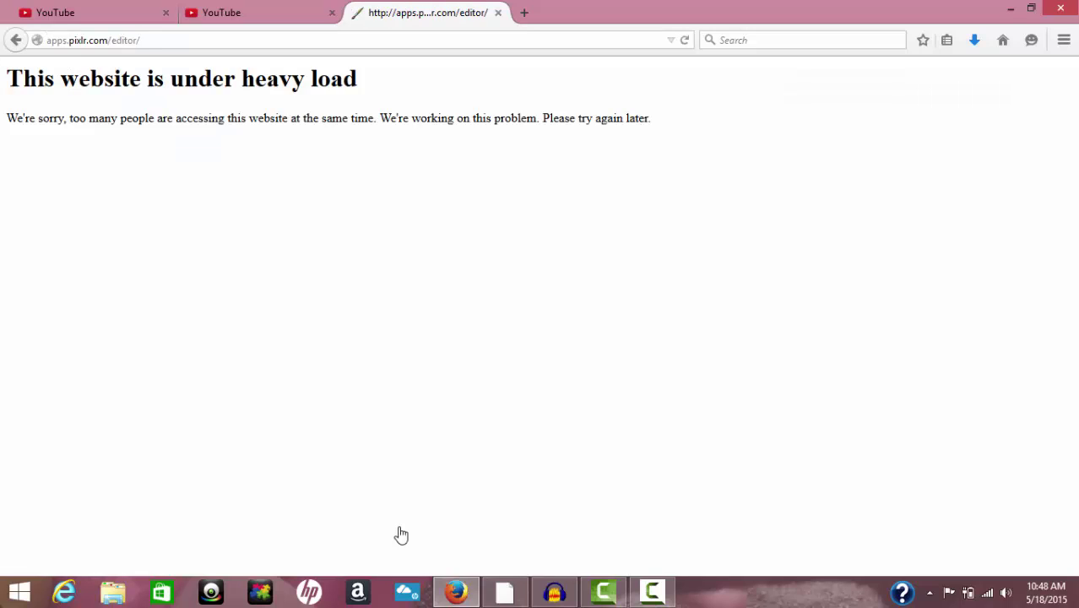
pyautogui.click(685, 40)
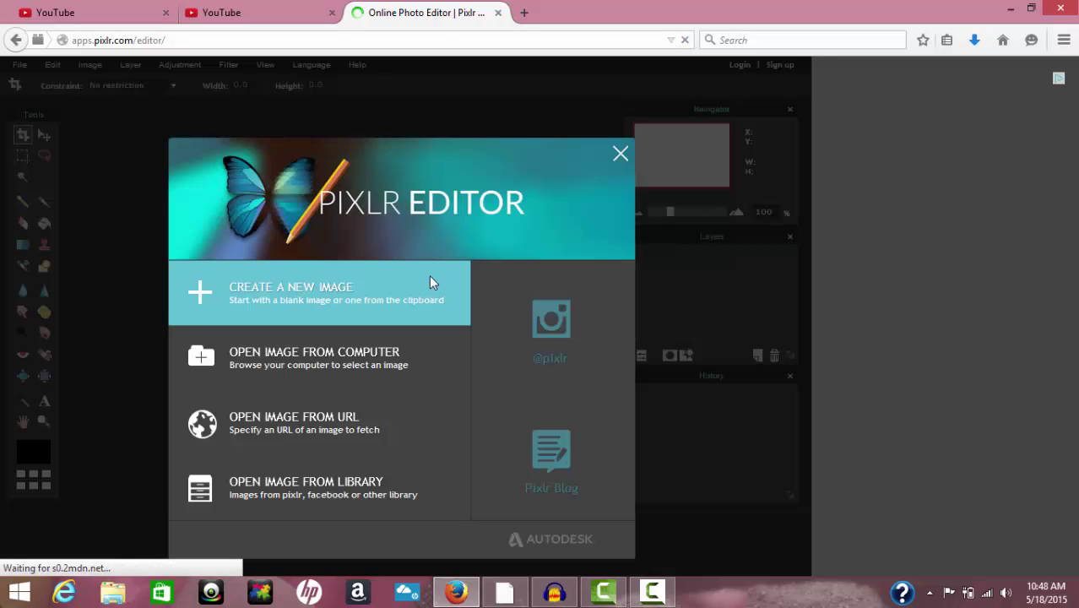
# Create a new image using the Movie 720p preset at 1280x720.
pyautogui.click(346, 322)
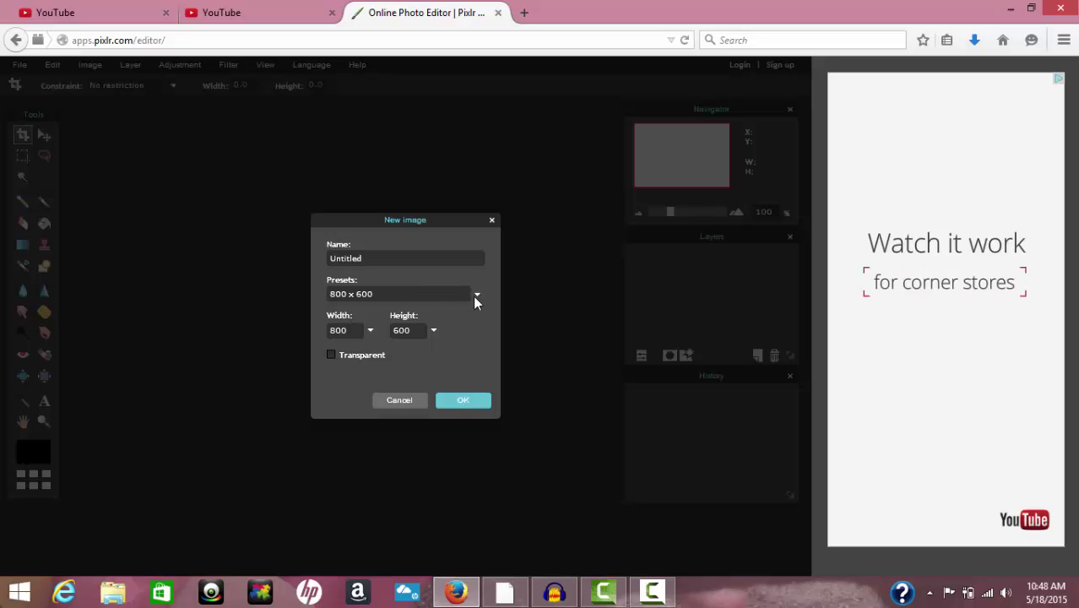
pyautogui.click(475, 297)
pyautogui.moveTo(478, 324); pyautogui.dragTo(472, 426)
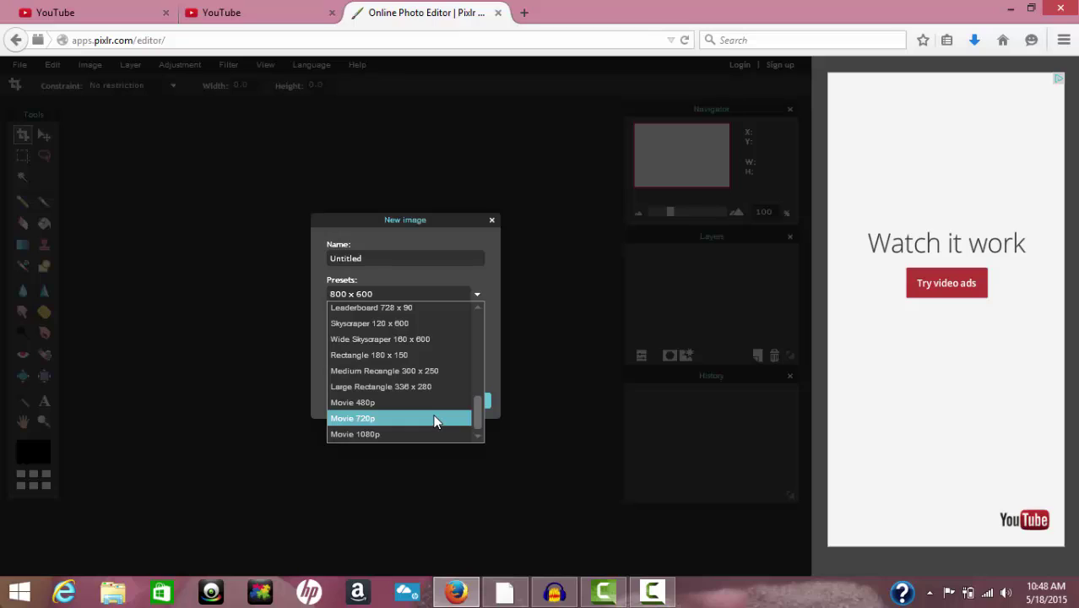
pyautogui.click(436, 419)
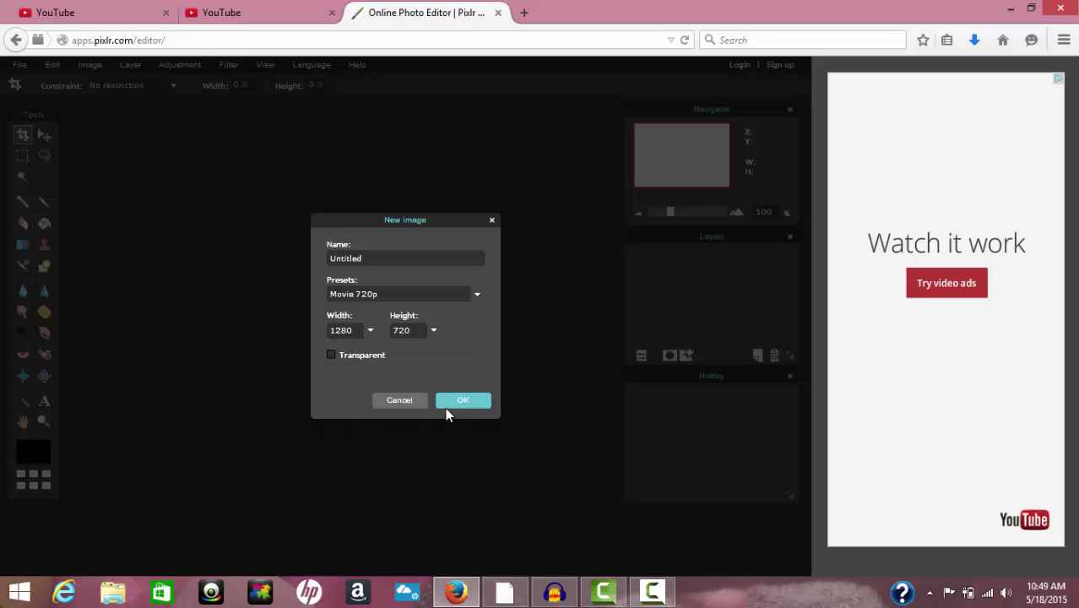
pyautogui.click(463, 400)
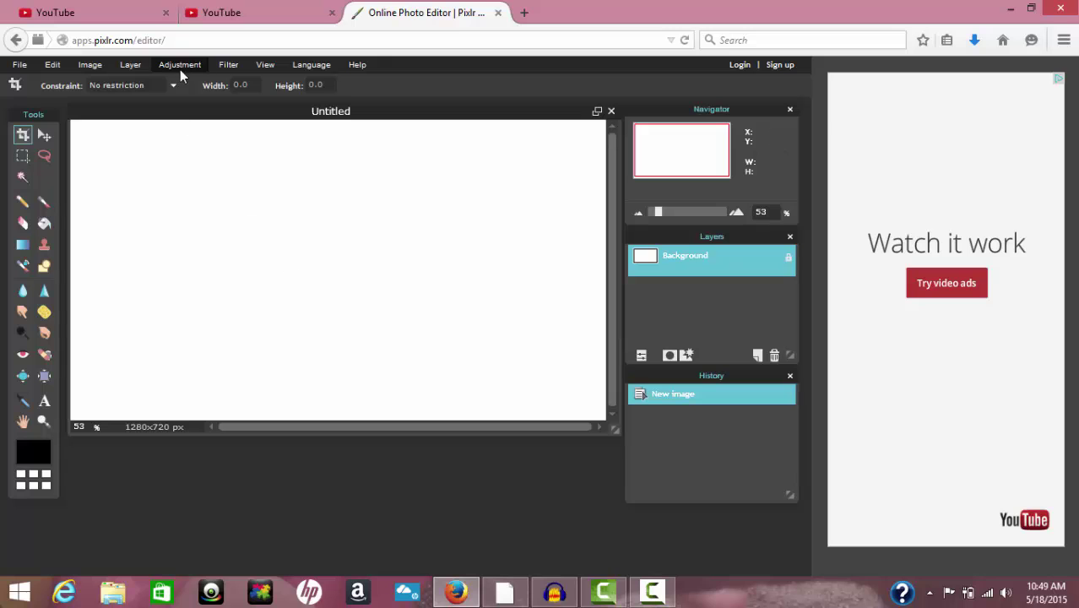
# On cooltext.com, pick the Skate logo, enter Verrkah as logo text, then close the tab.
pyautogui.click(523, 14)
pyautogui.write('cooltext.com')
pyautogui.press('Return')
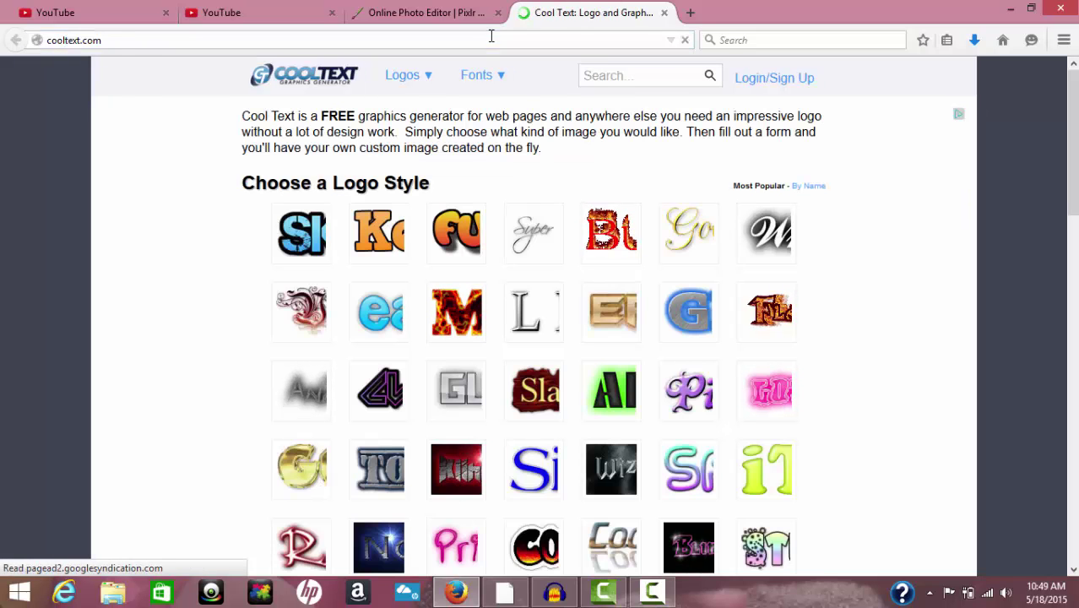
pyautogui.click(315, 247)
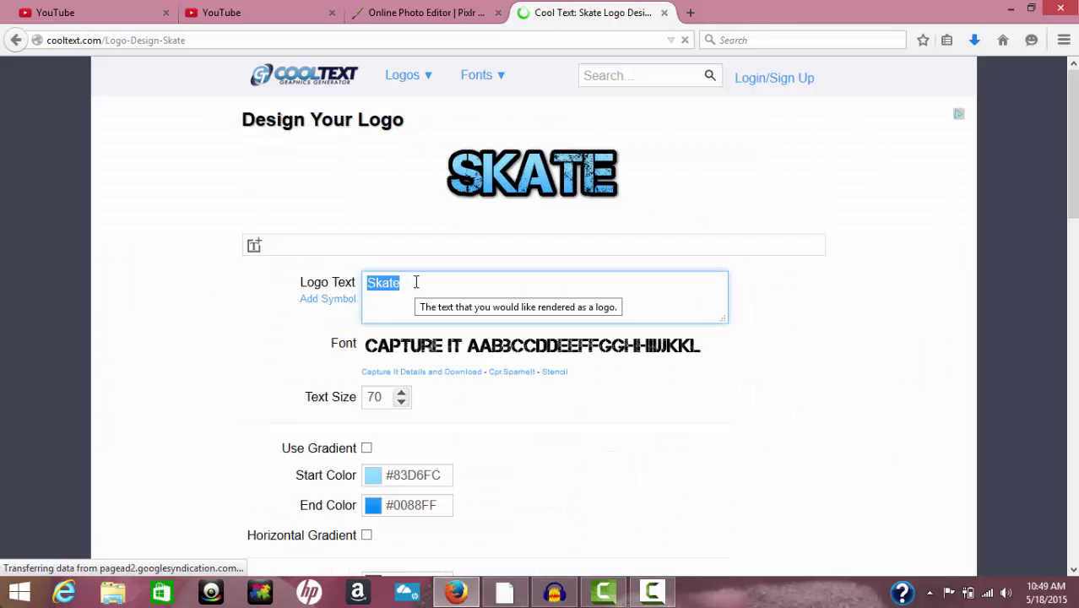
pyautogui.write('Verrkah')
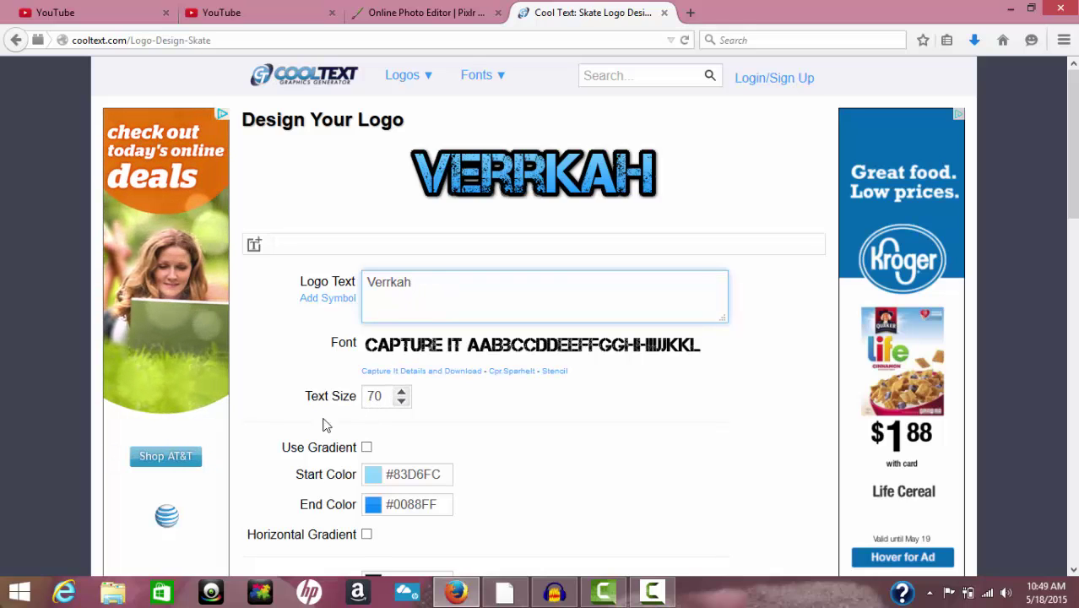
pyautogui.click(664, 13)
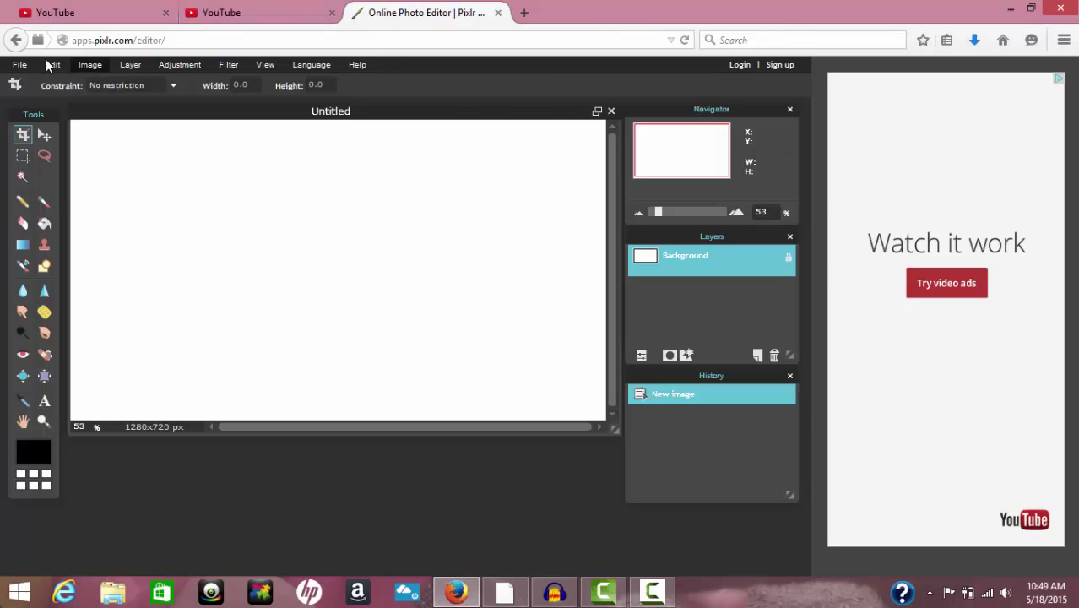
# Open the saved cooltext VERRKAH logo PNG and resize it to 550x128.
pyautogui.click(20, 65)
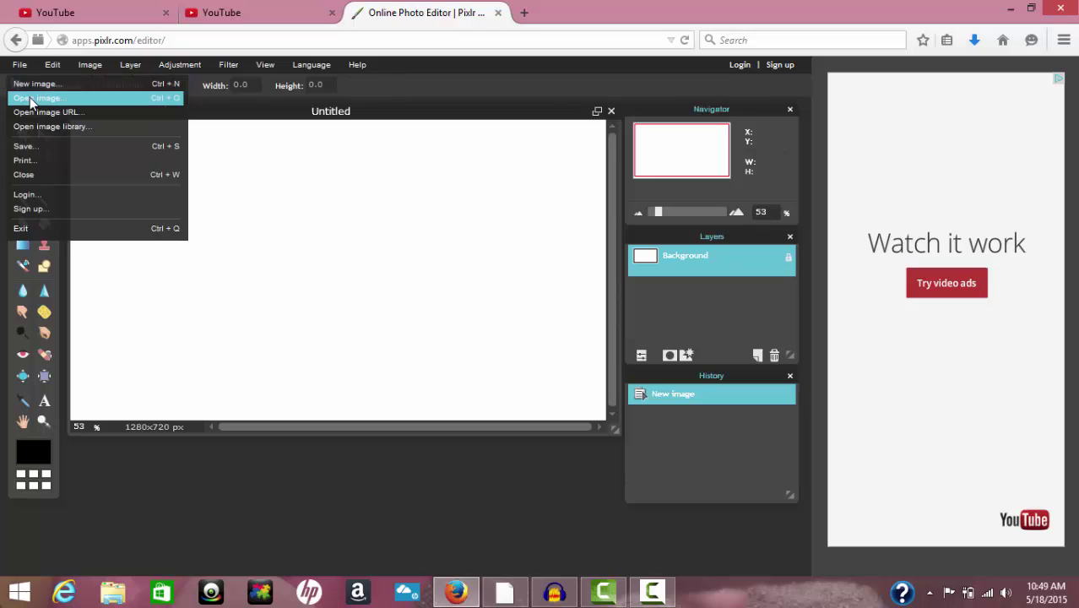
pyautogui.click(31, 99)
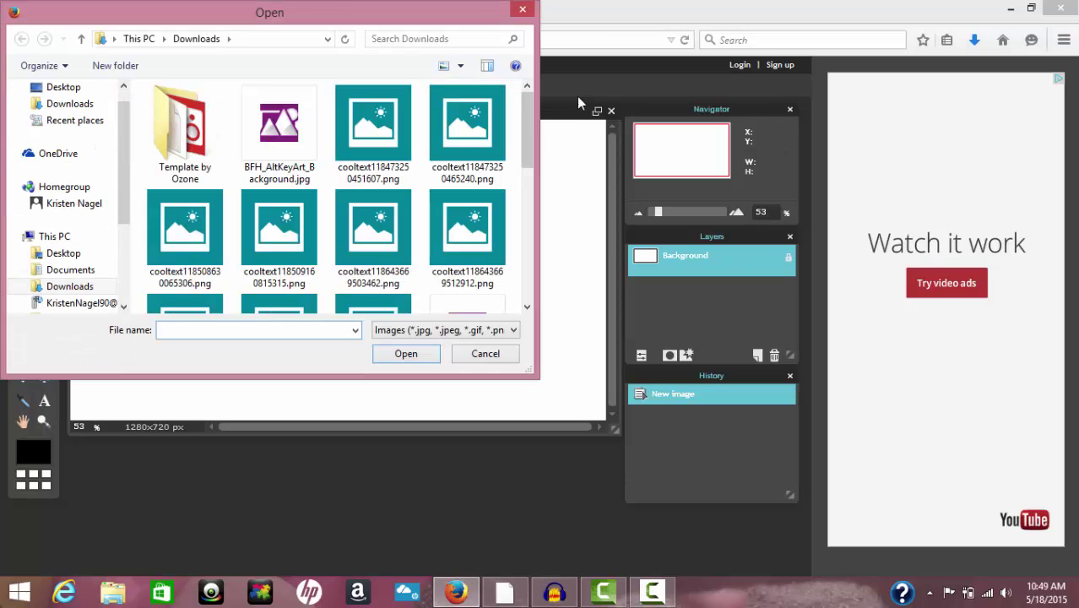
pyautogui.doubleClick(397, 168)
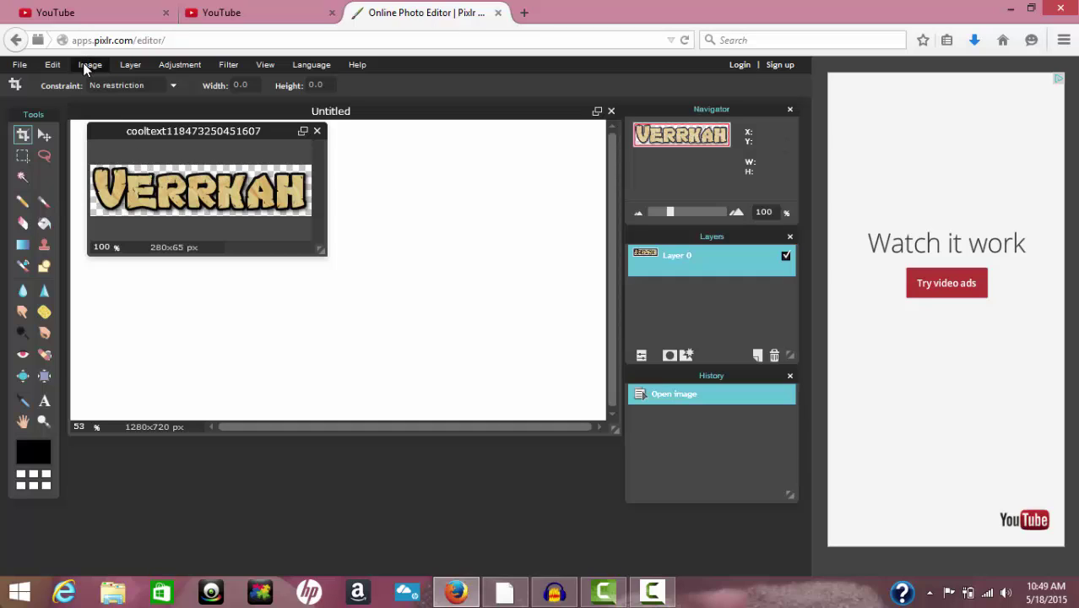
pyautogui.click(91, 65)
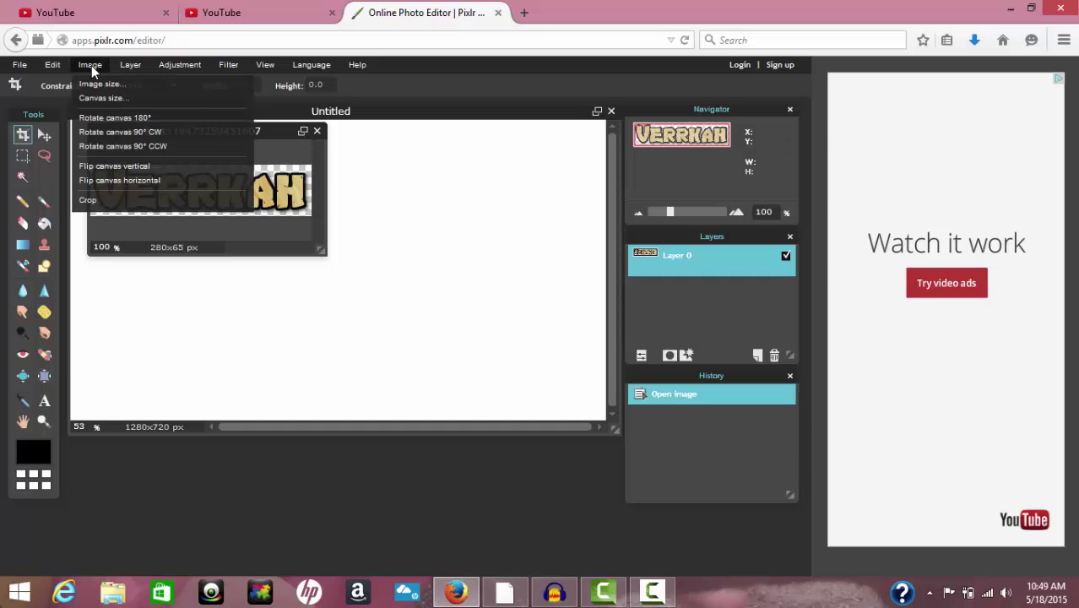
pyautogui.click(112, 88)
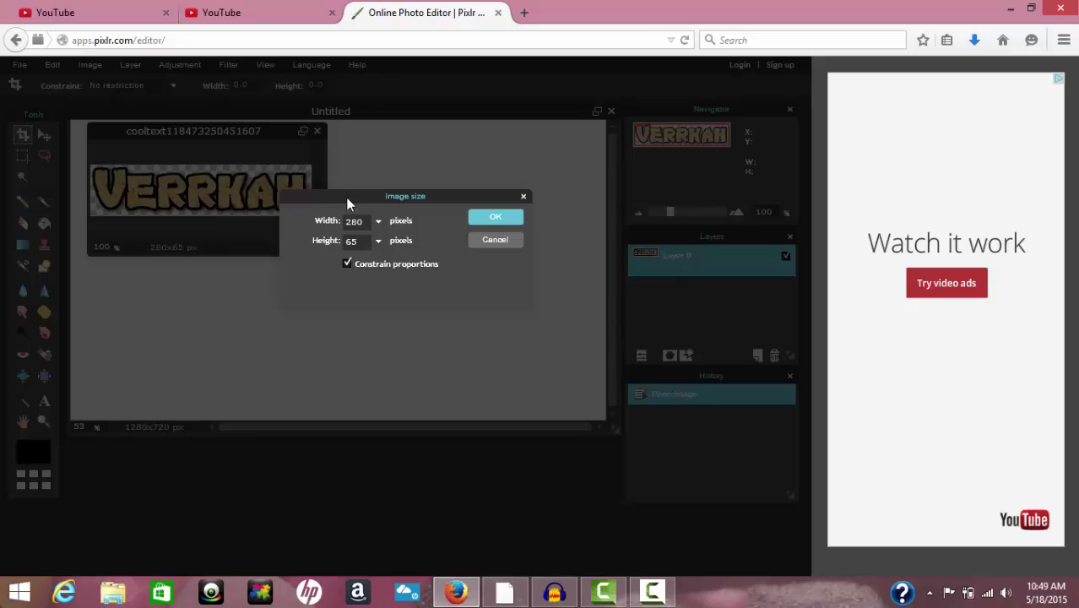
pyautogui.click(476, 219)
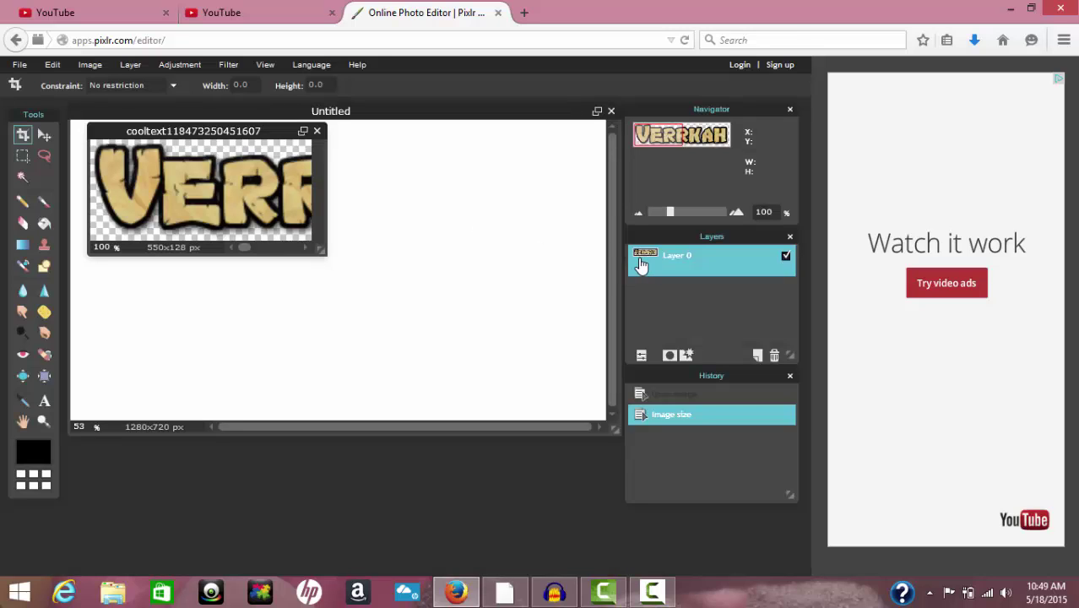
# Copy the logo layer onto the Untitled canvas, move it near the top, and open a new tab.
pyautogui.moveTo(676, 262); pyautogui.dragTo(352, 230)
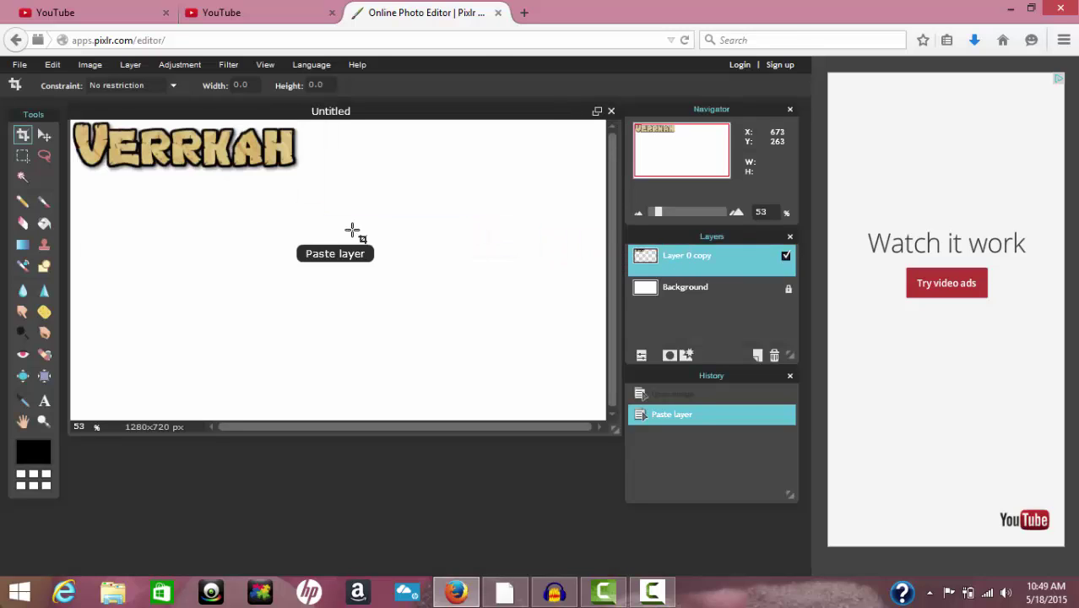
pyautogui.click(45, 138)
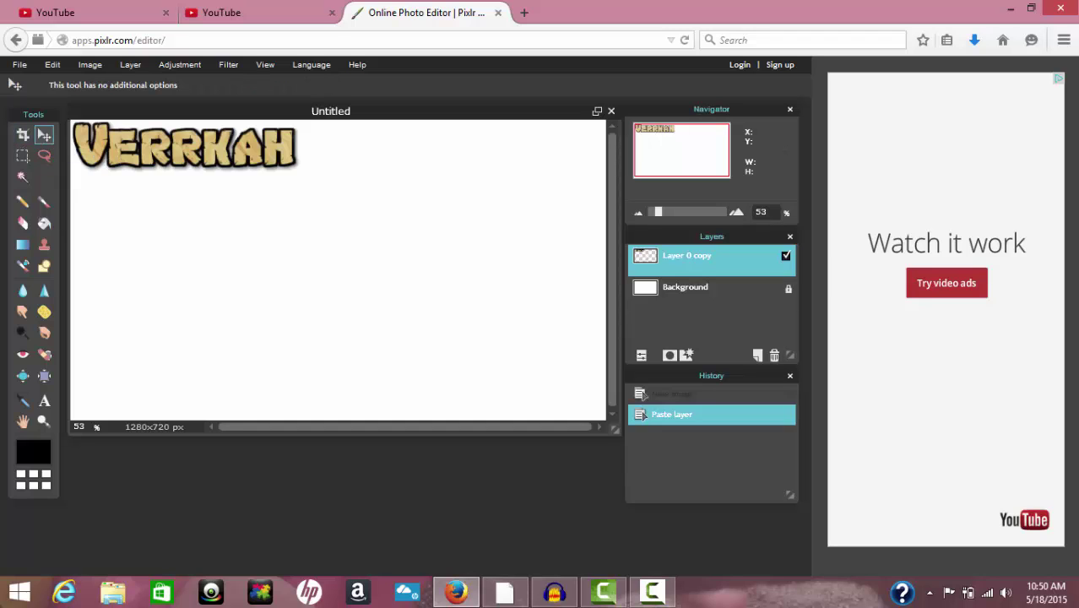
pyautogui.moveTo(156, 144); pyautogui.dragTo(262, 168)
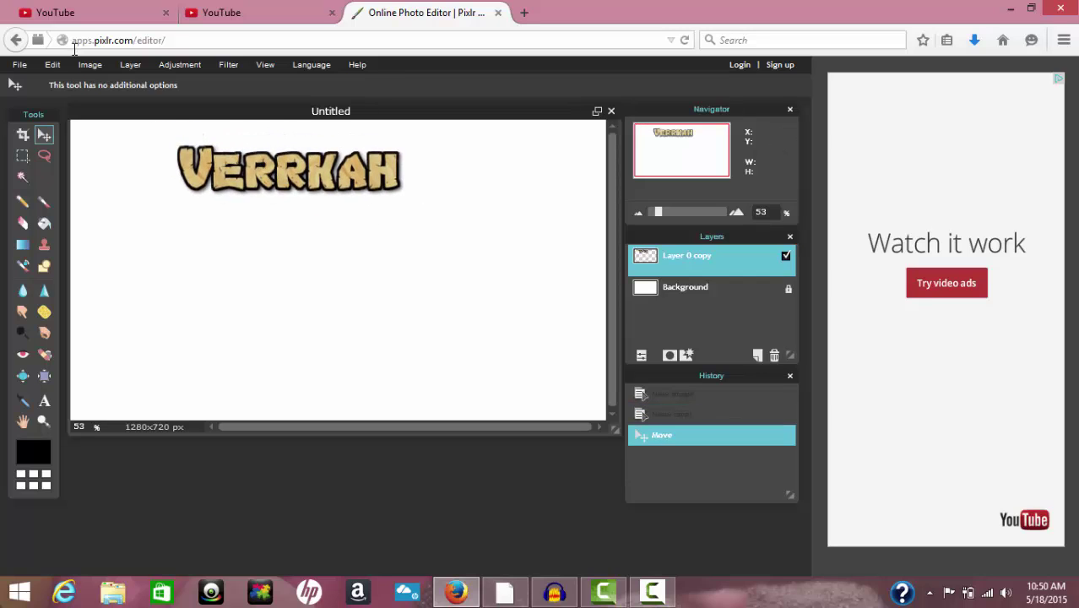
pyautogui.click(523, 14)
pyautogui.click(453, 132)
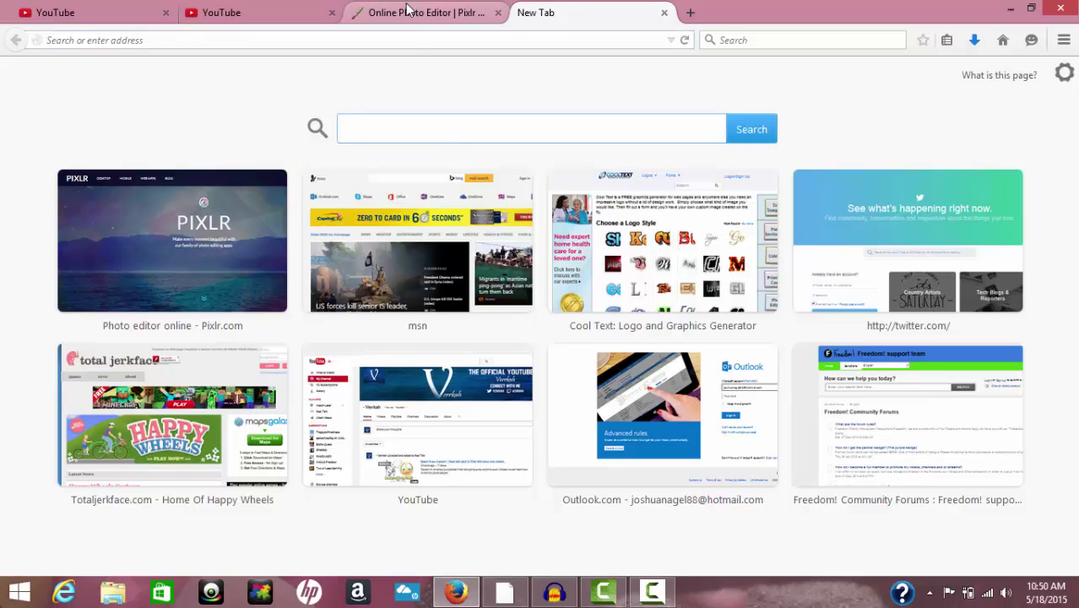
# Go to google.com and search for 'call of duty png'.
pyautogui.click(411, 41)
pyautogui.write('google.com/')
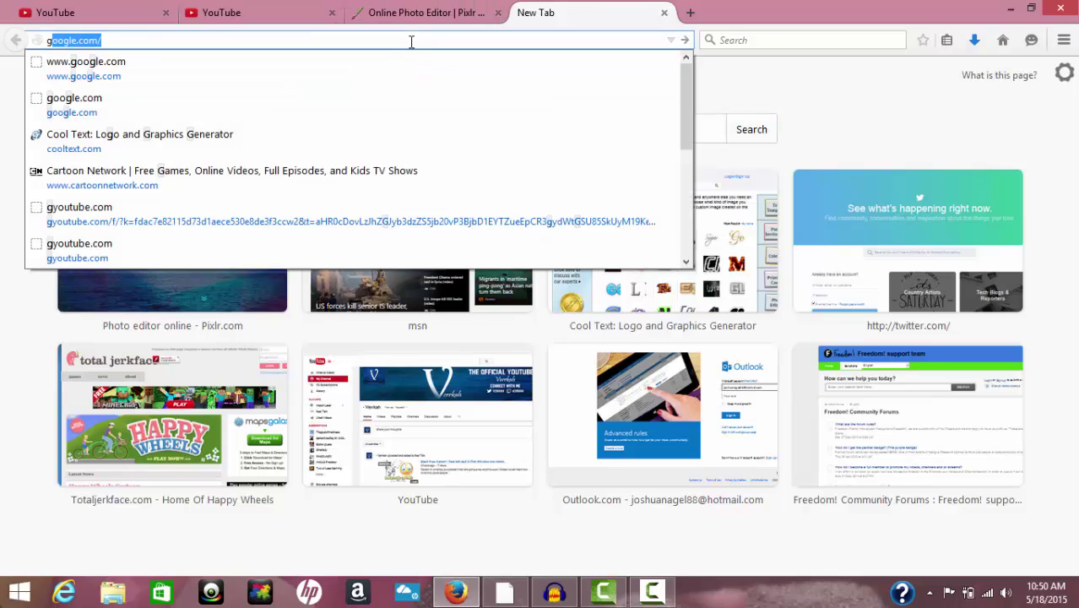
pyautogui.press('Return')
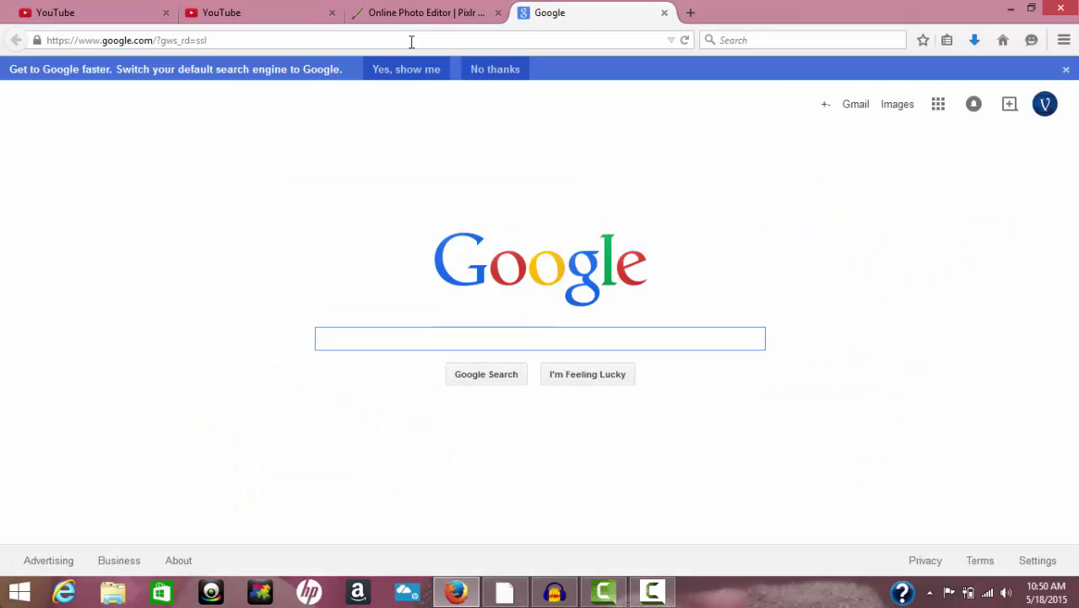
pyautogui.write('c')
pyautogui.press('BackSpace')
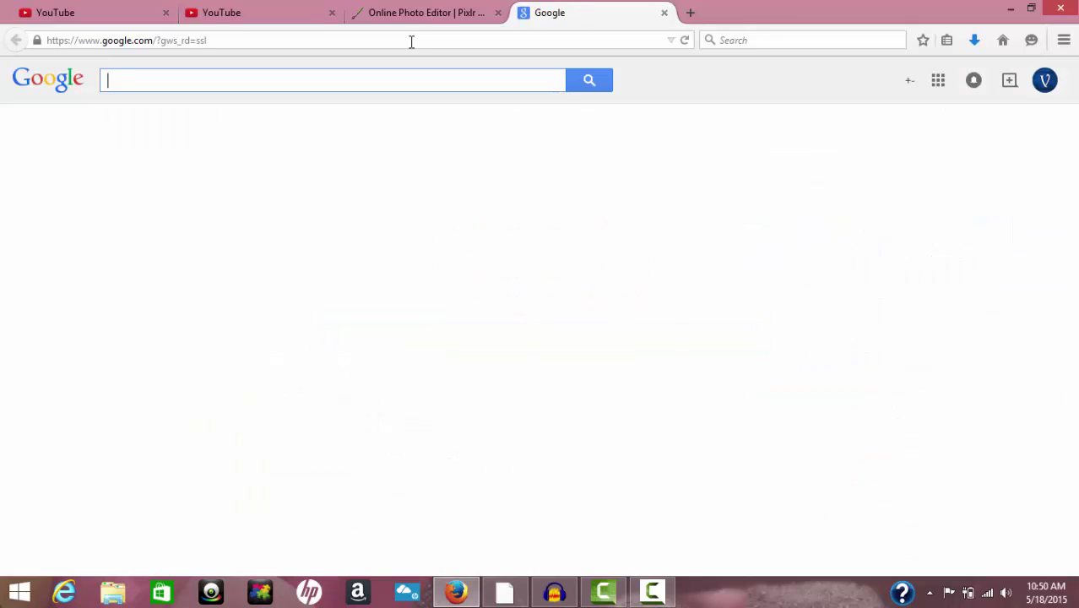
pyautogui.write('call o')
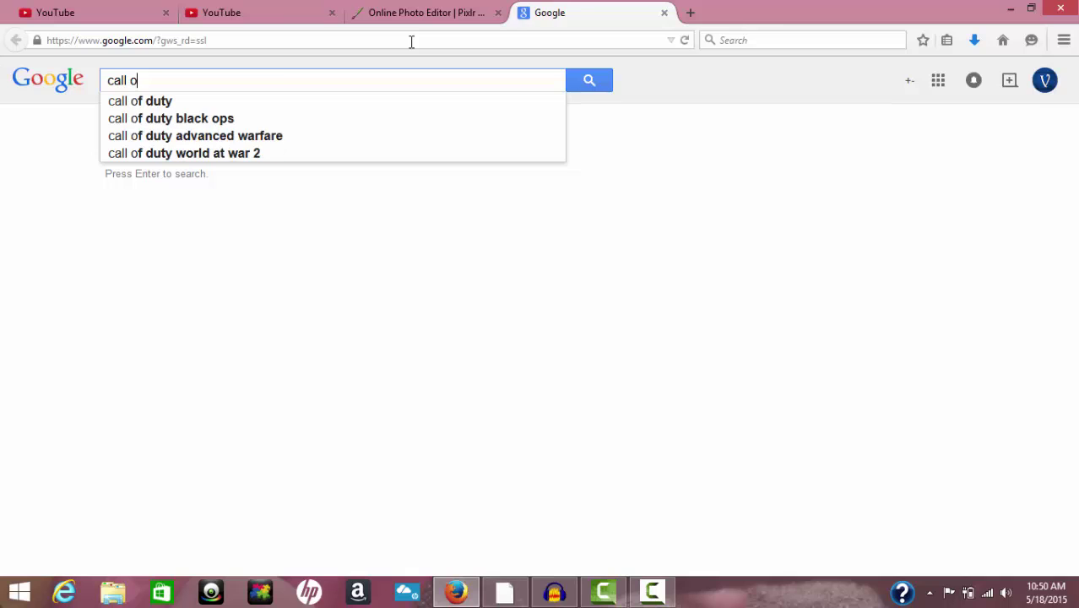
pyautogui.write('f duty png')
pyautogui.press('Return')
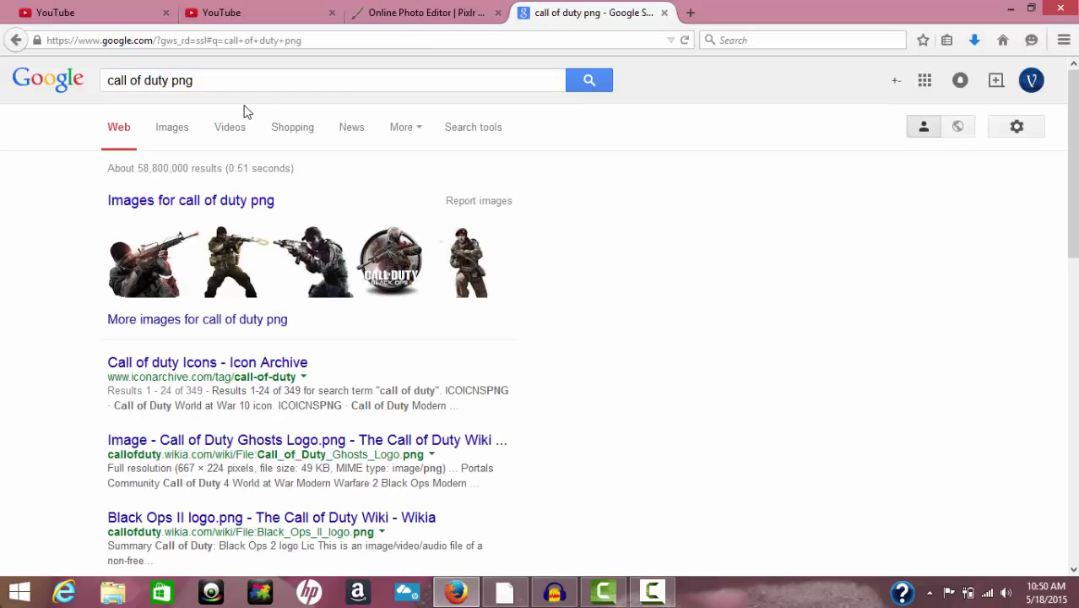
# View the image results, open the Black Ops II image, then return to the Pixlr tab.
pyautogui.click(187, 135)
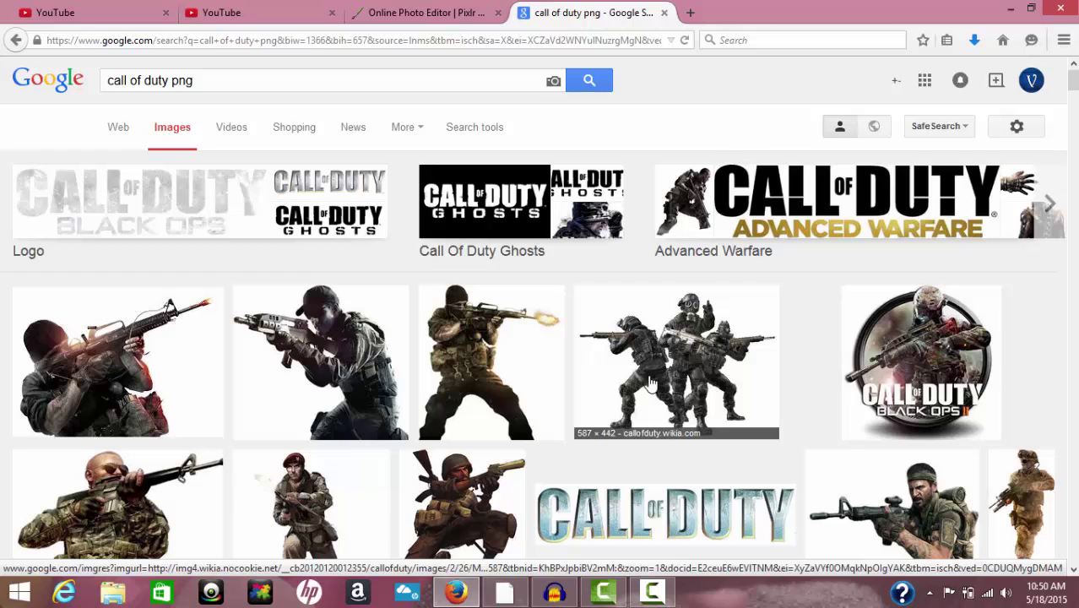
pyautogui.click(877, 363)
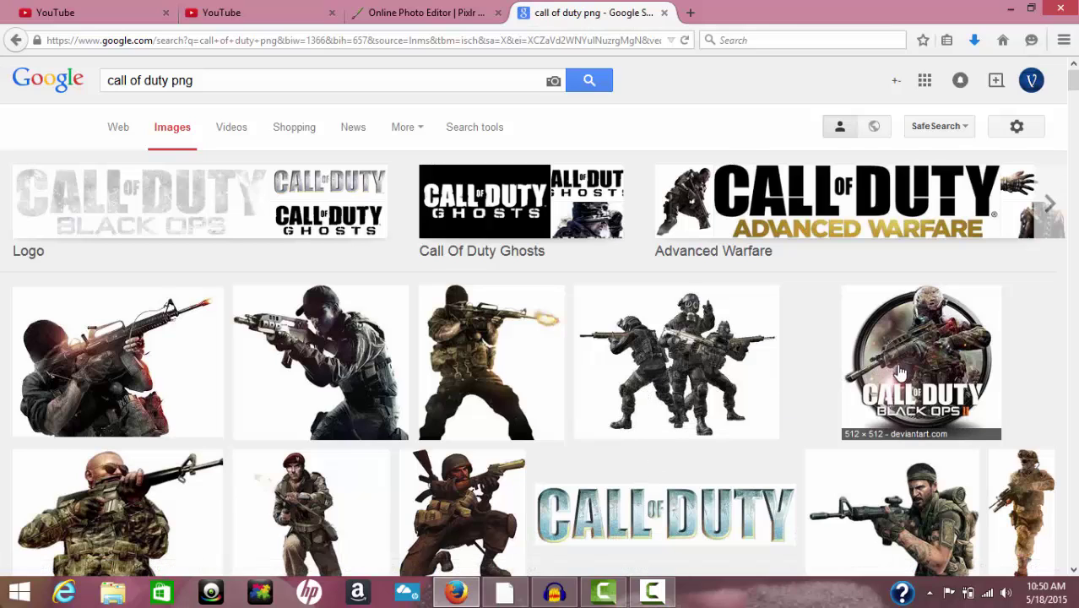
pyautogui.click(365, 10)
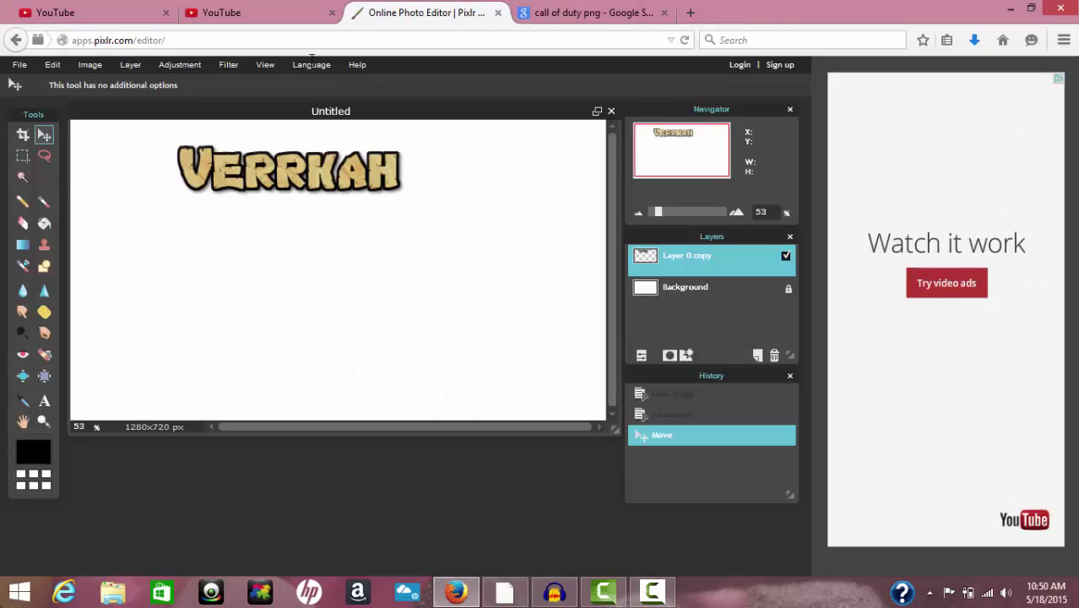